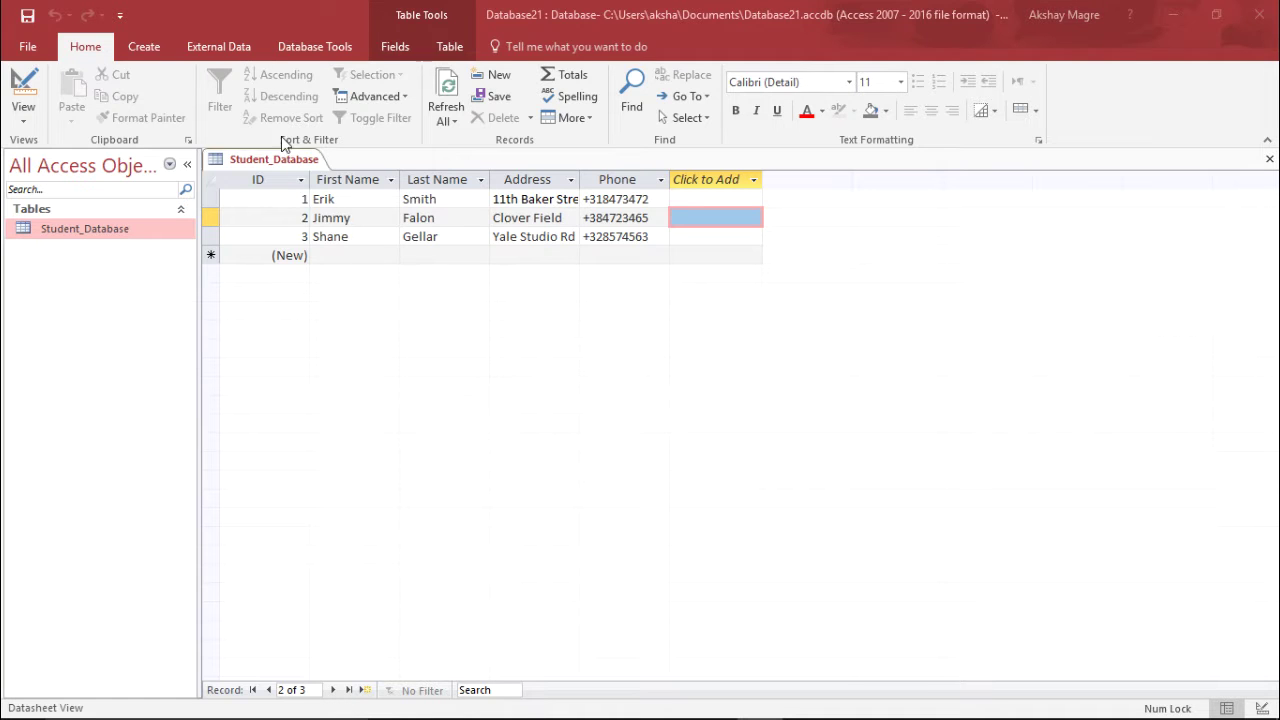
- Bring up the Create ribbon commands for building a new table
click(156, 45)
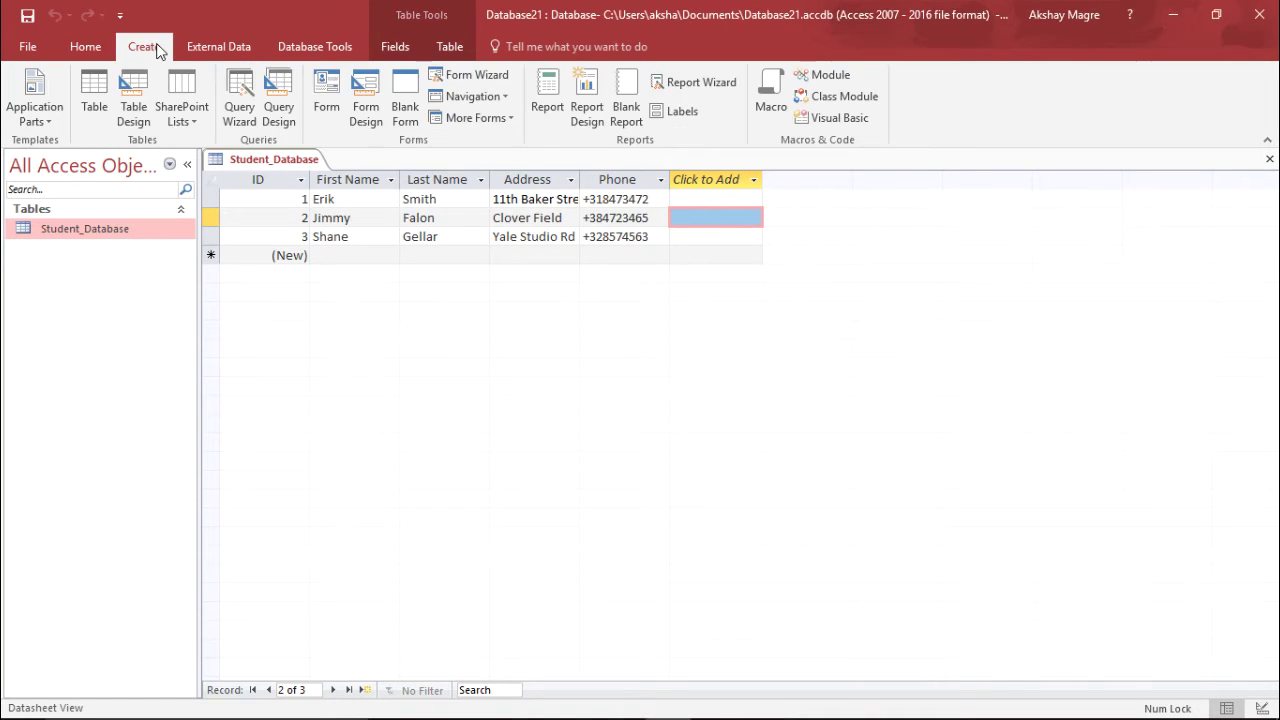
- Start a new table design with an AutoNumber ID field as its primary key
click(133, 108)
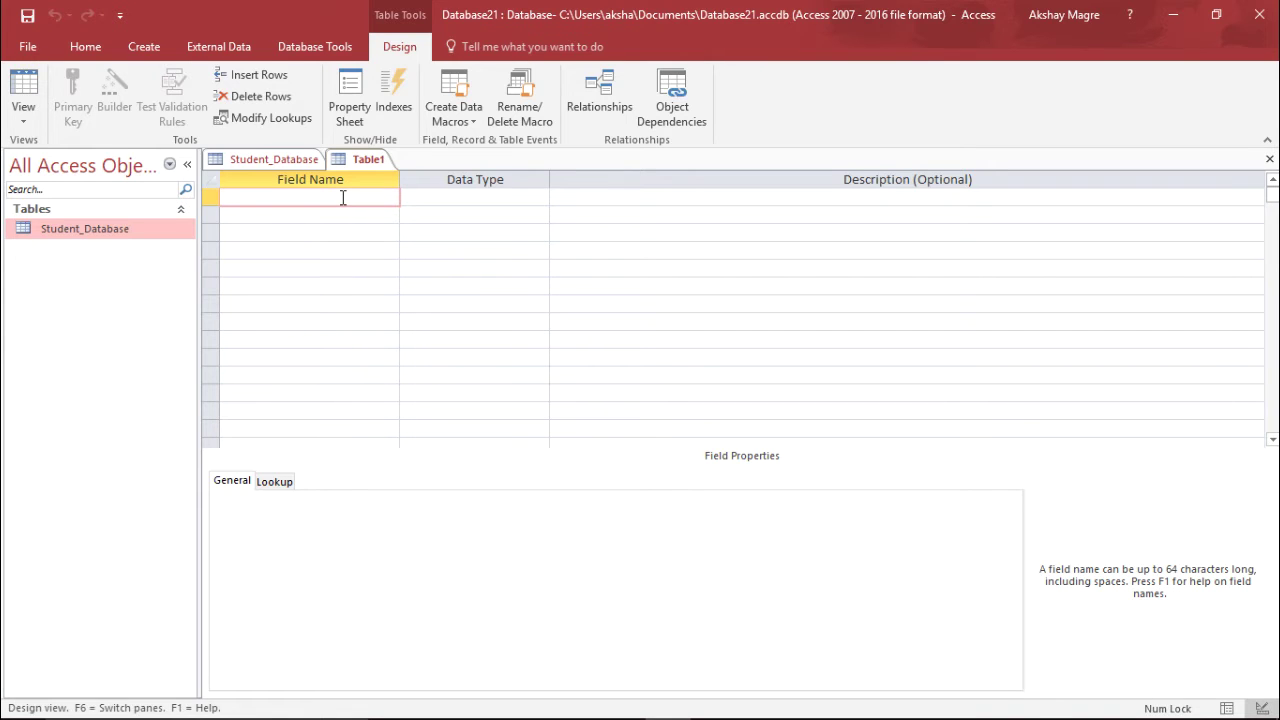
text(ID)
click(403, 200)
click(540, 197)
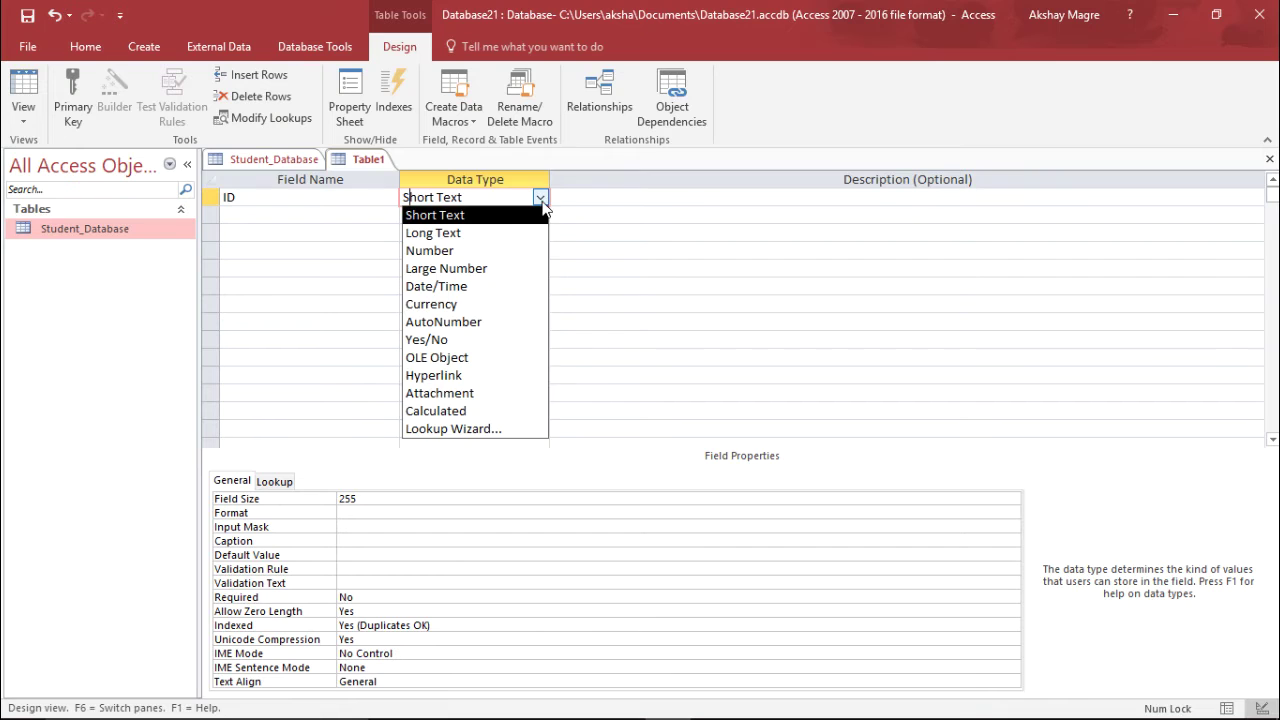
click(466, 322)
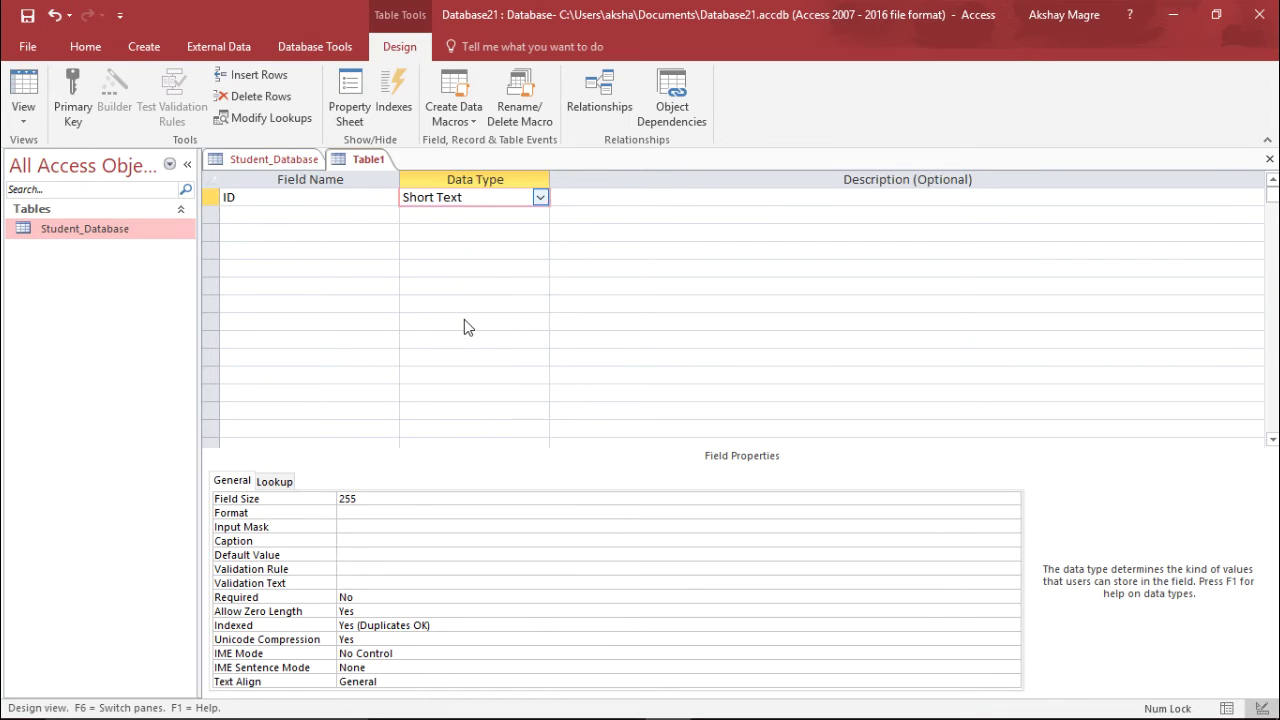
click(210, 197)
right_click(212, 198)
click(246, 210)
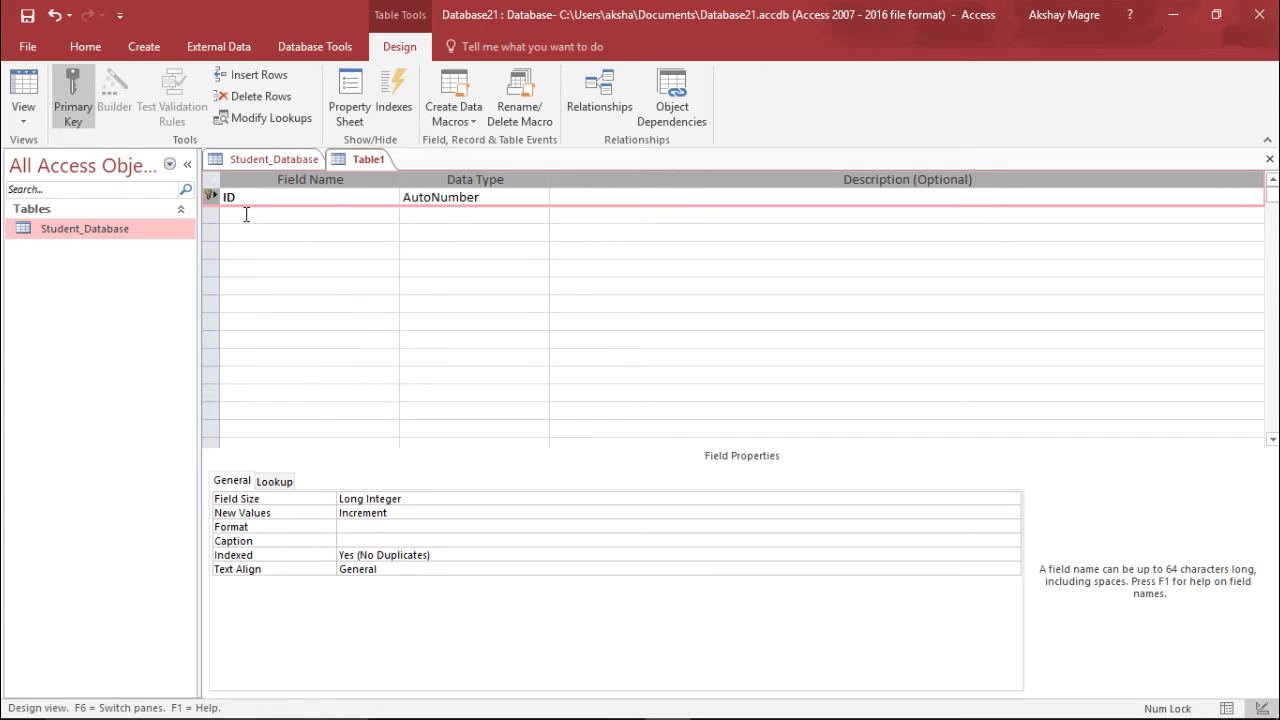
- Add a second field named Title below ID
click(246, 214)
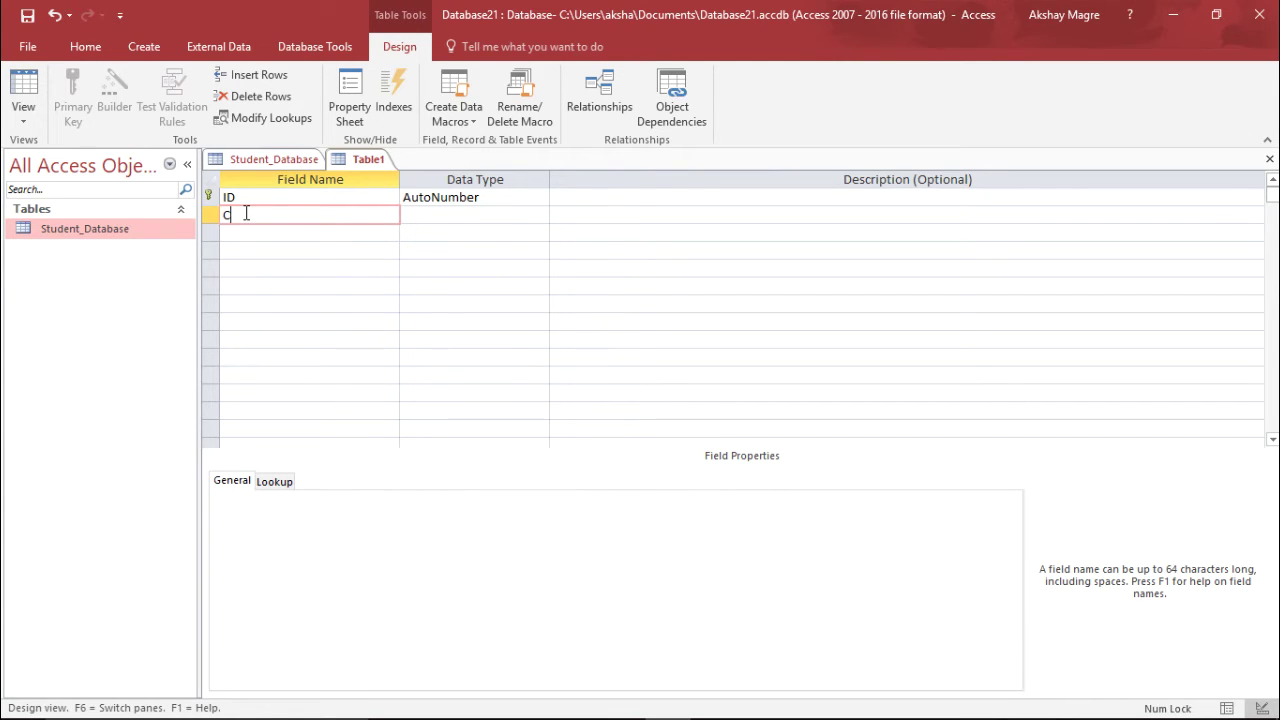
text(C)
key(BackSpace)
text(Title)
key(Tab)
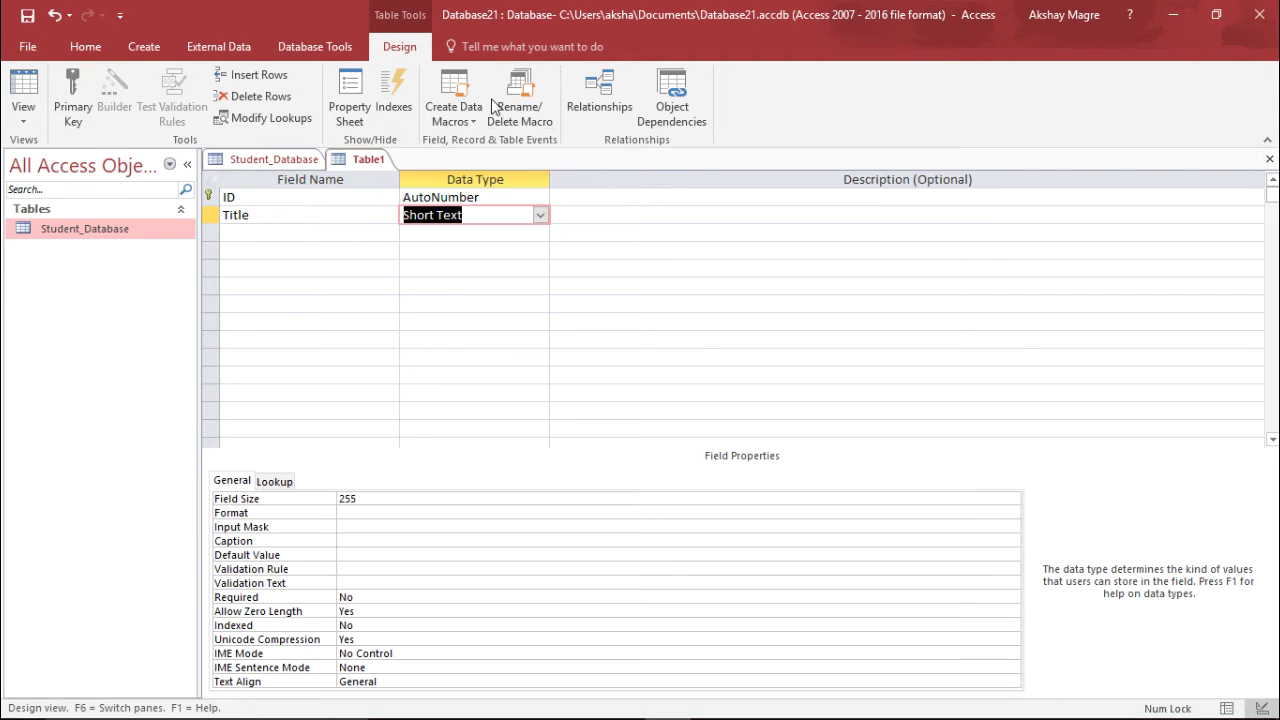
- Limit the Title field size to 25 characters
click(361, 502)
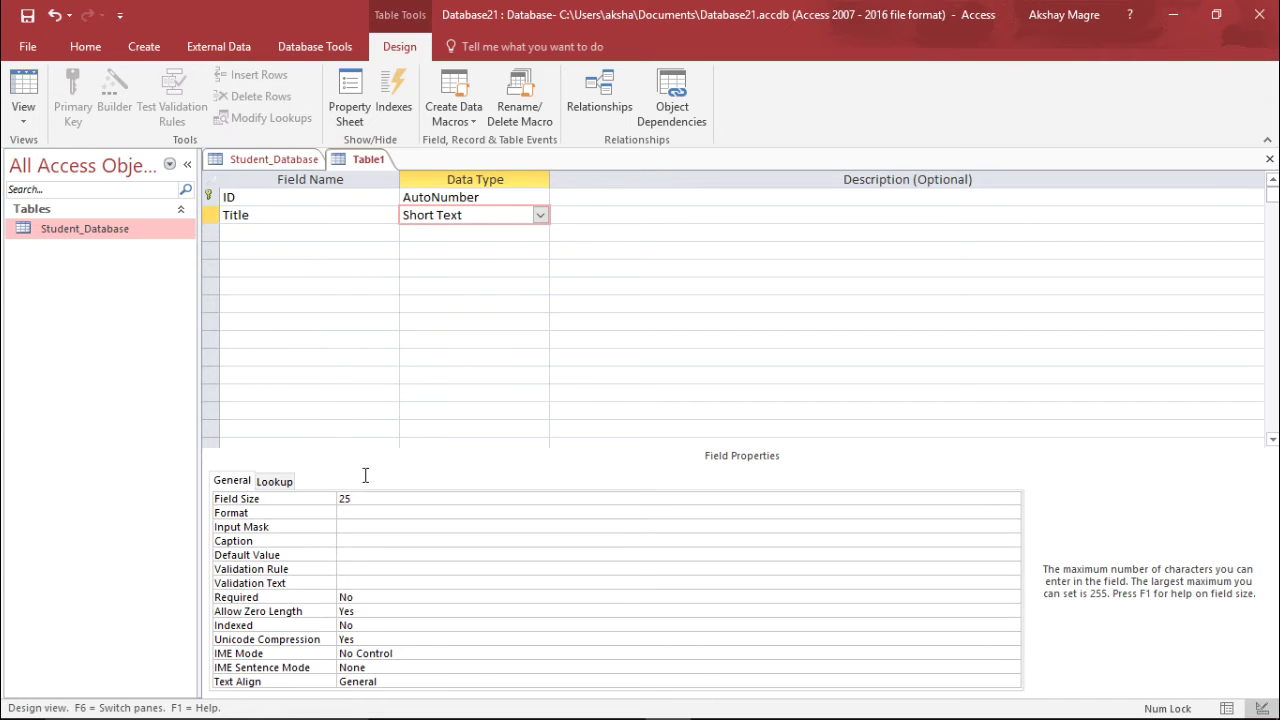
click(468, 235)
click(486, 216)
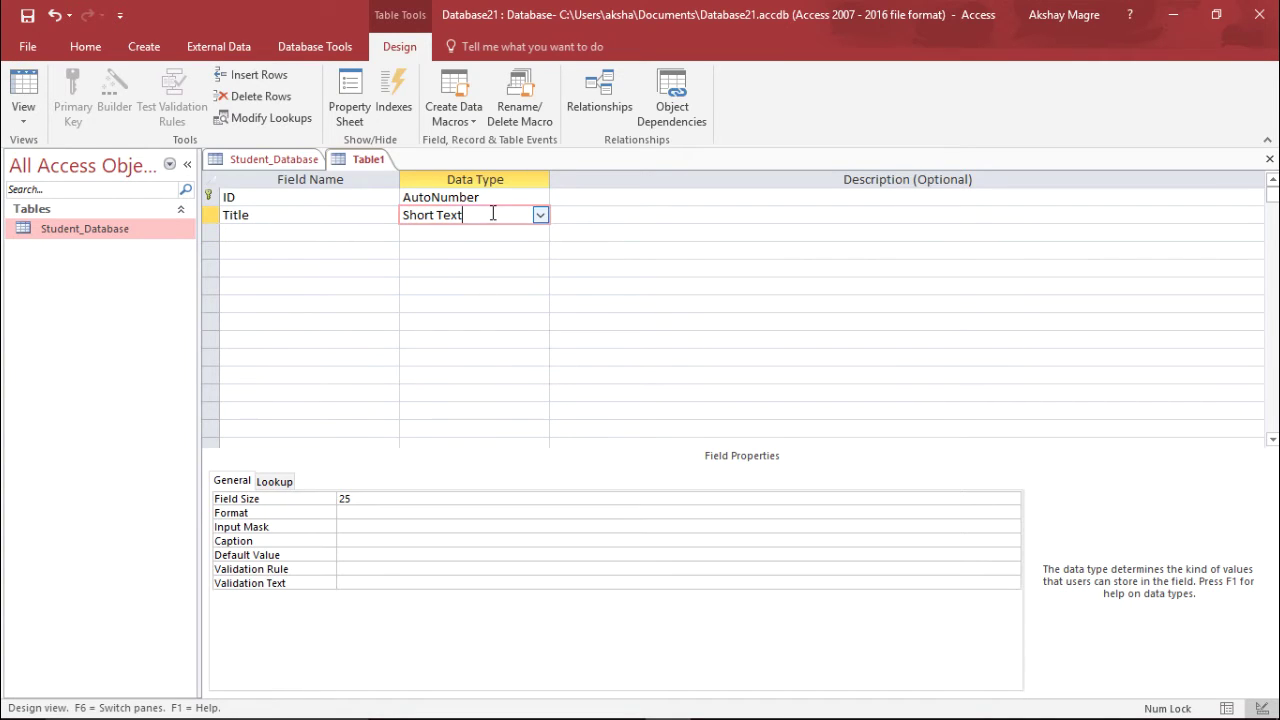
click(335, 505)
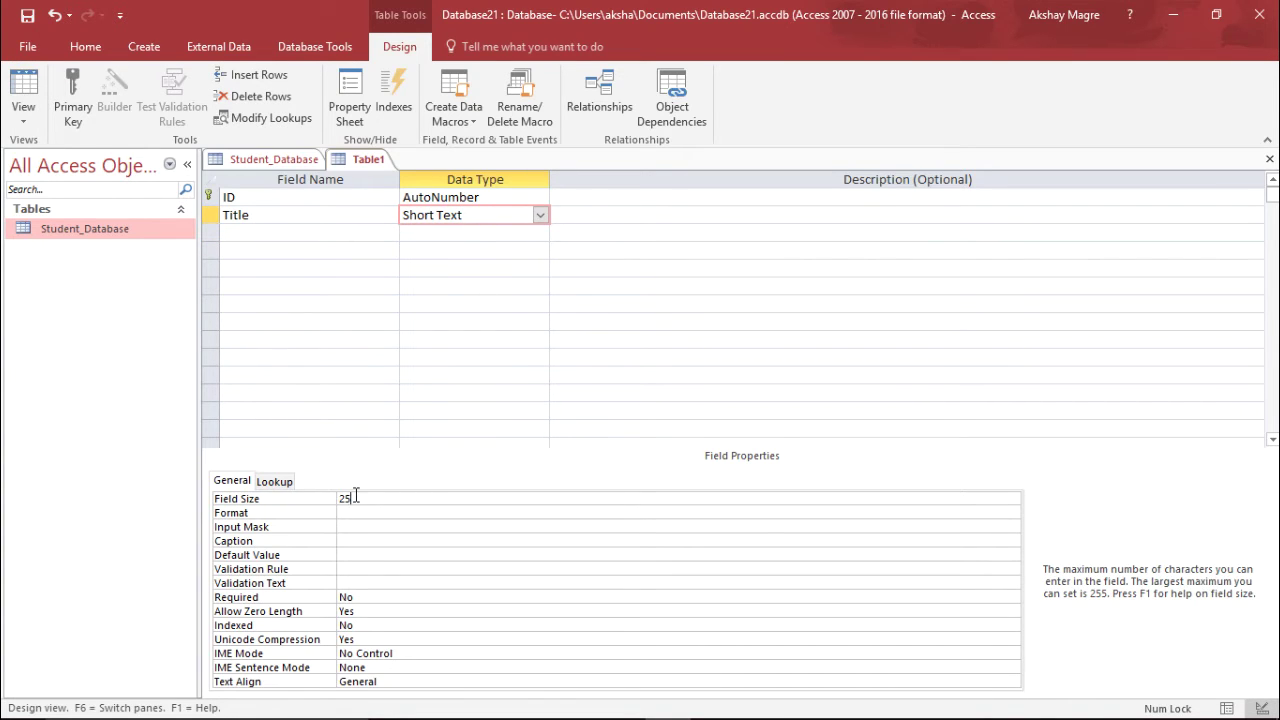
click(494, 208)
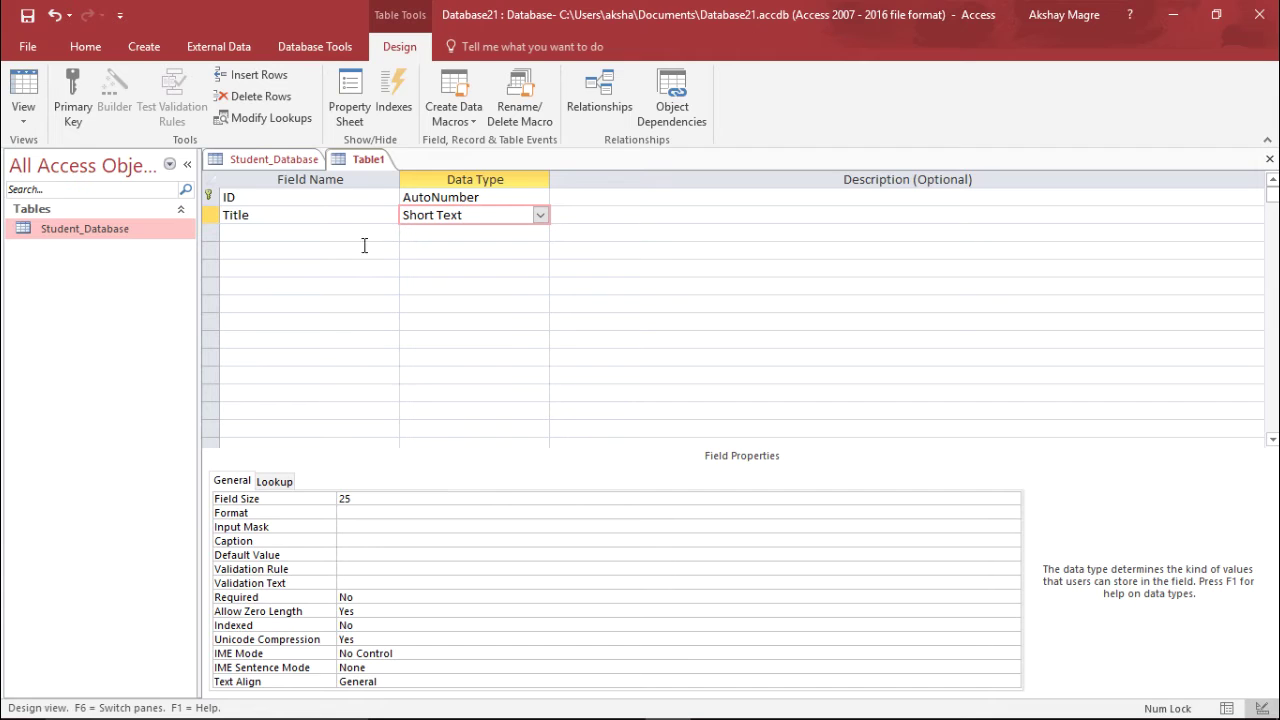
click(338, 230)
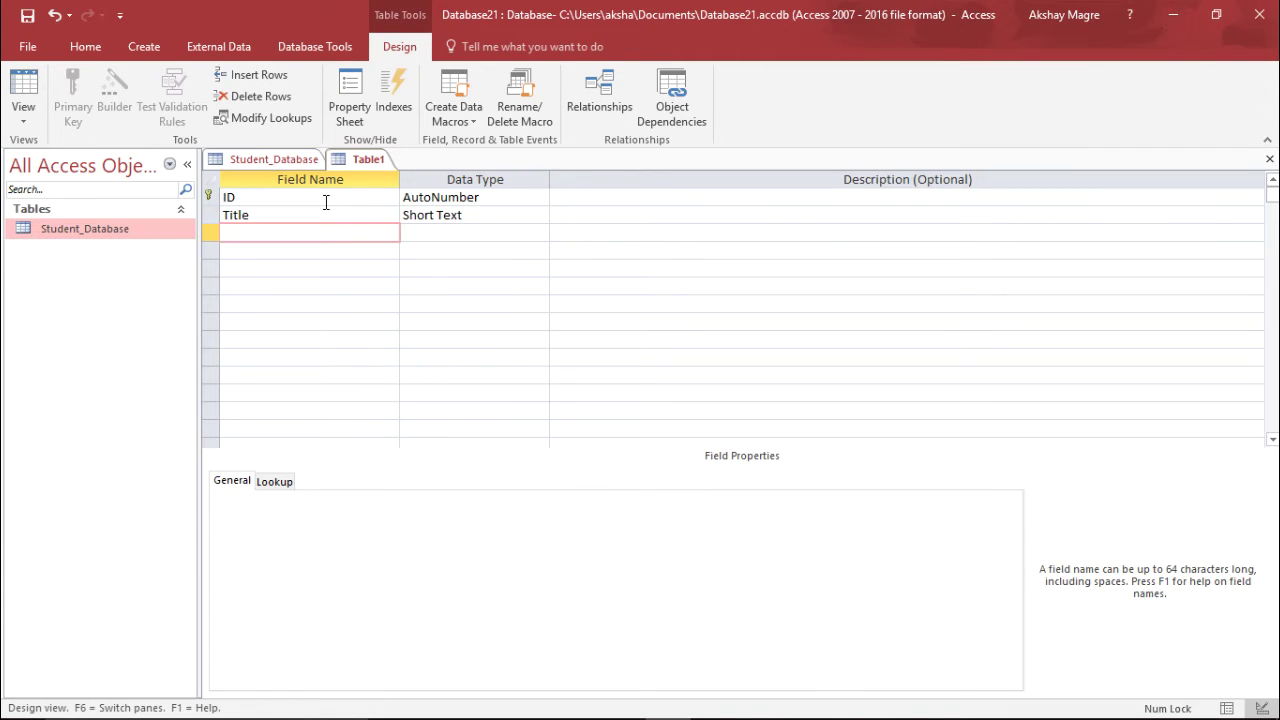
- Save the new table as Course and open it as a datasheet
right_click(365, 160)
click(382, 172)
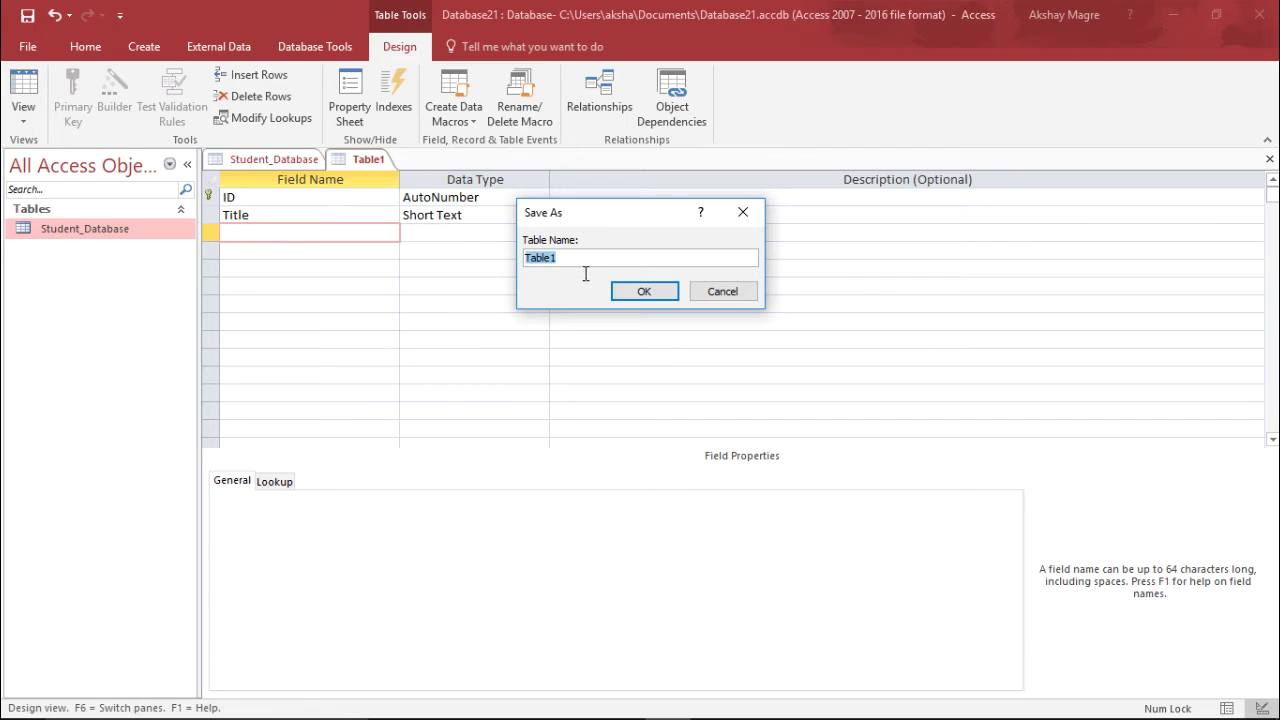
text(Course)
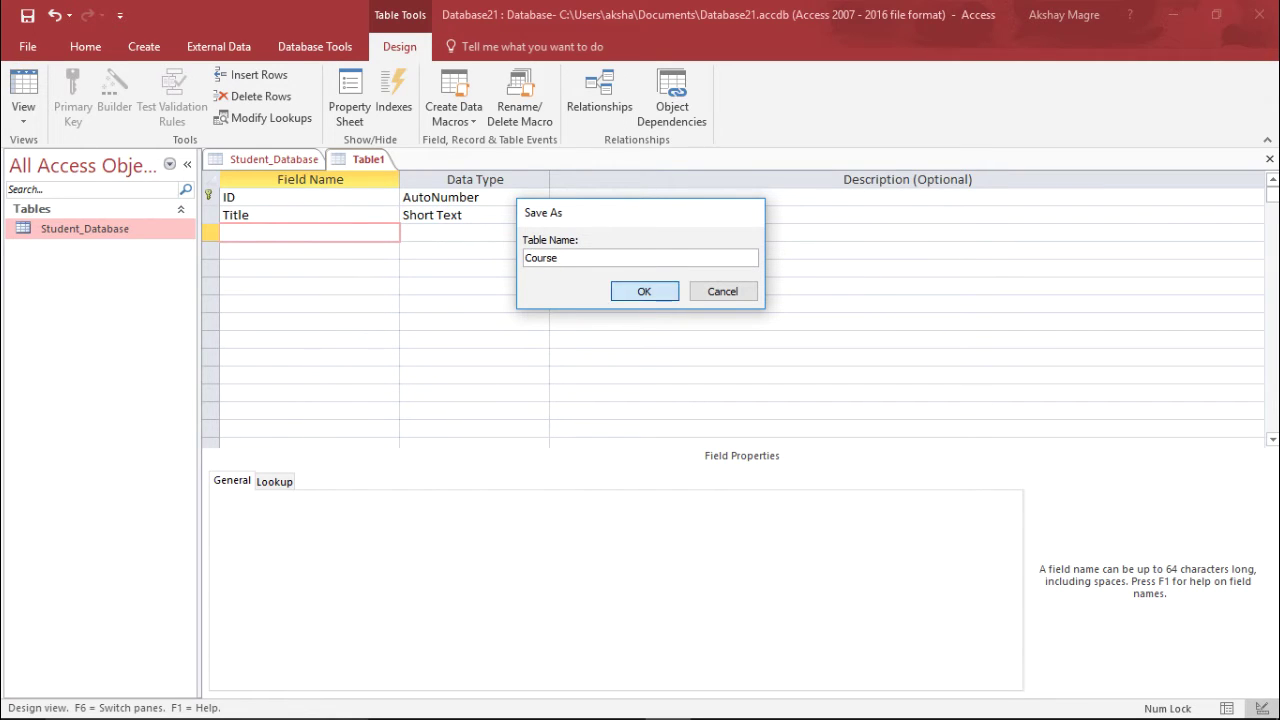
key(Return)
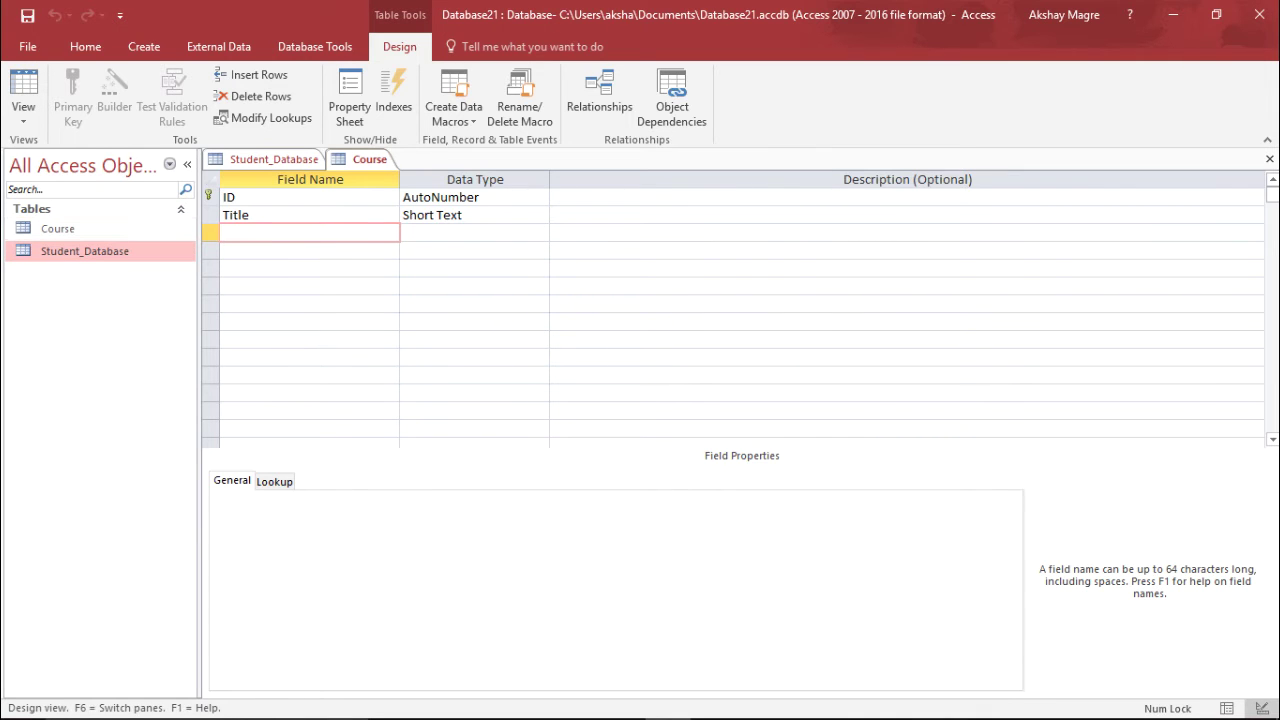
double_click(57, 228)
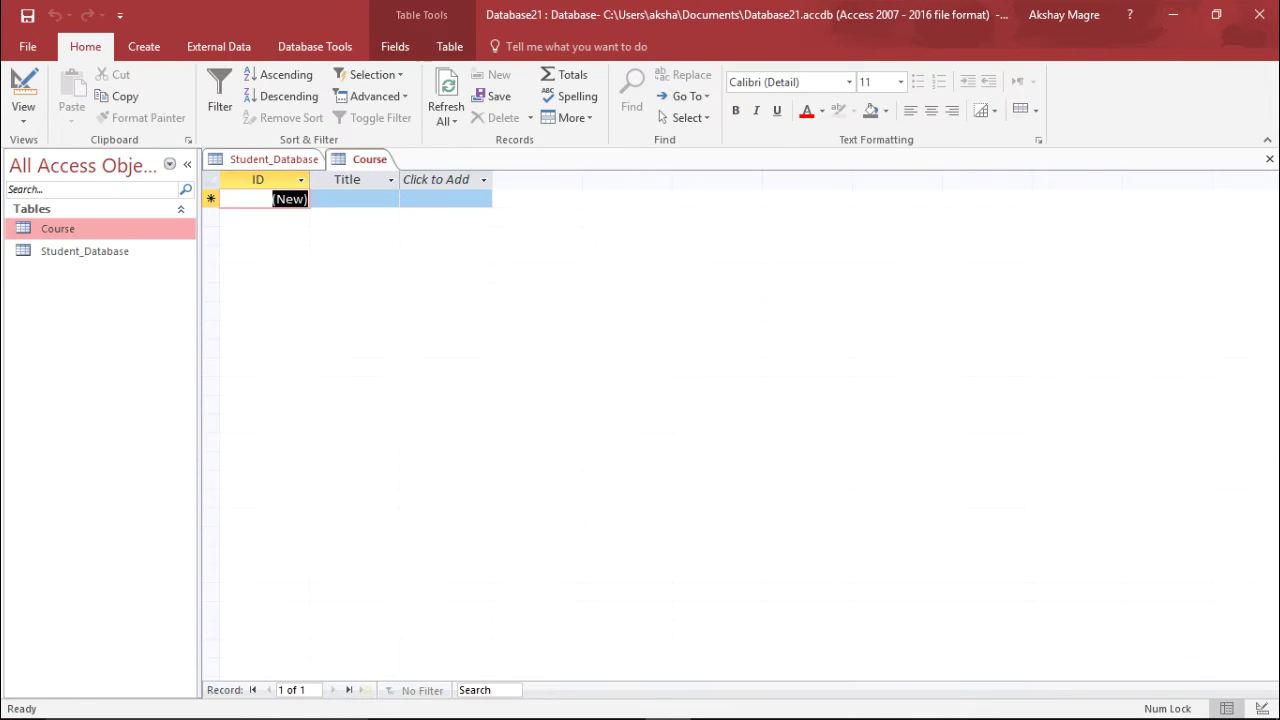
- Enter Physics, Maths and Biology as course titles in the Course datasheet
double_click(85, 251)
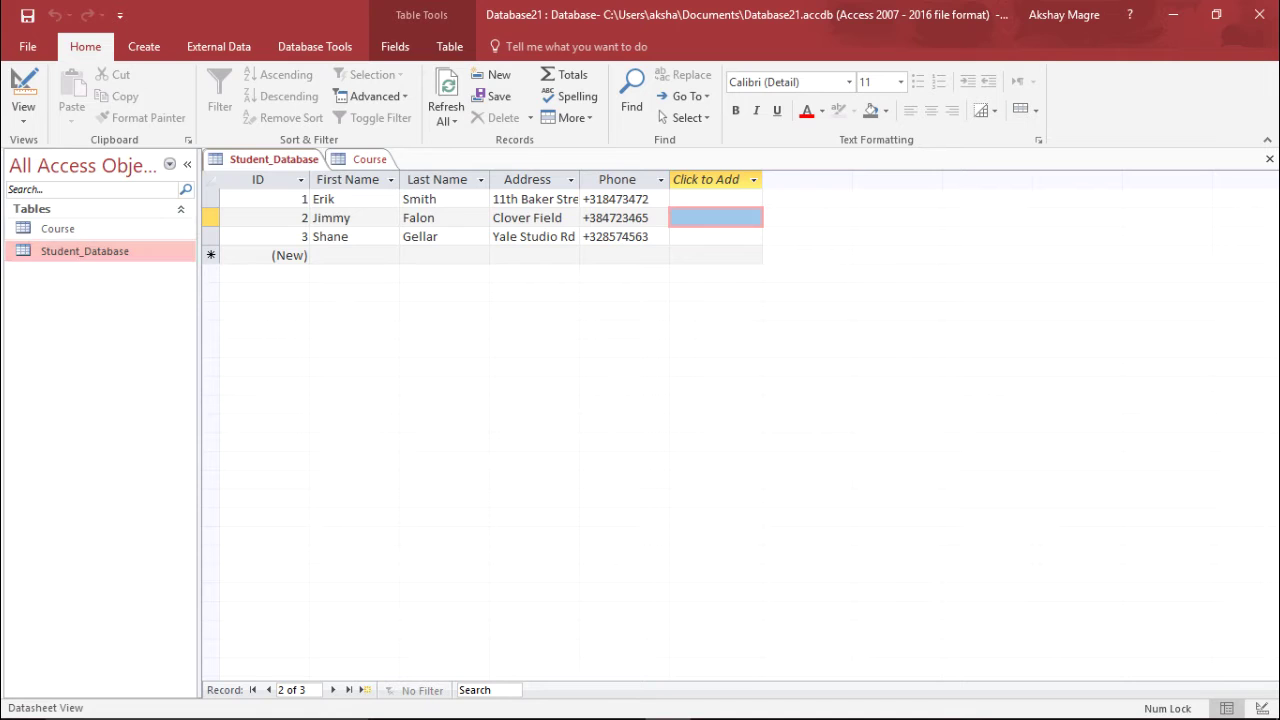
click(187, 164)
click(207, 159)
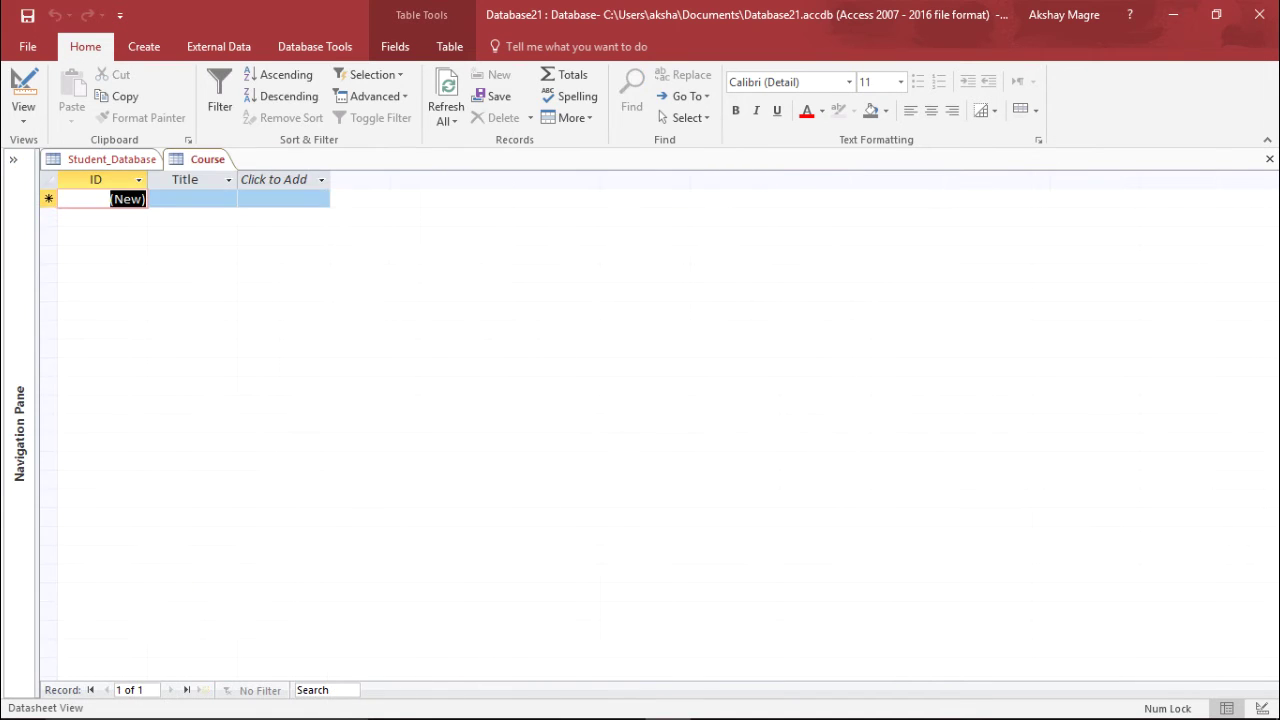
click(192, 199)
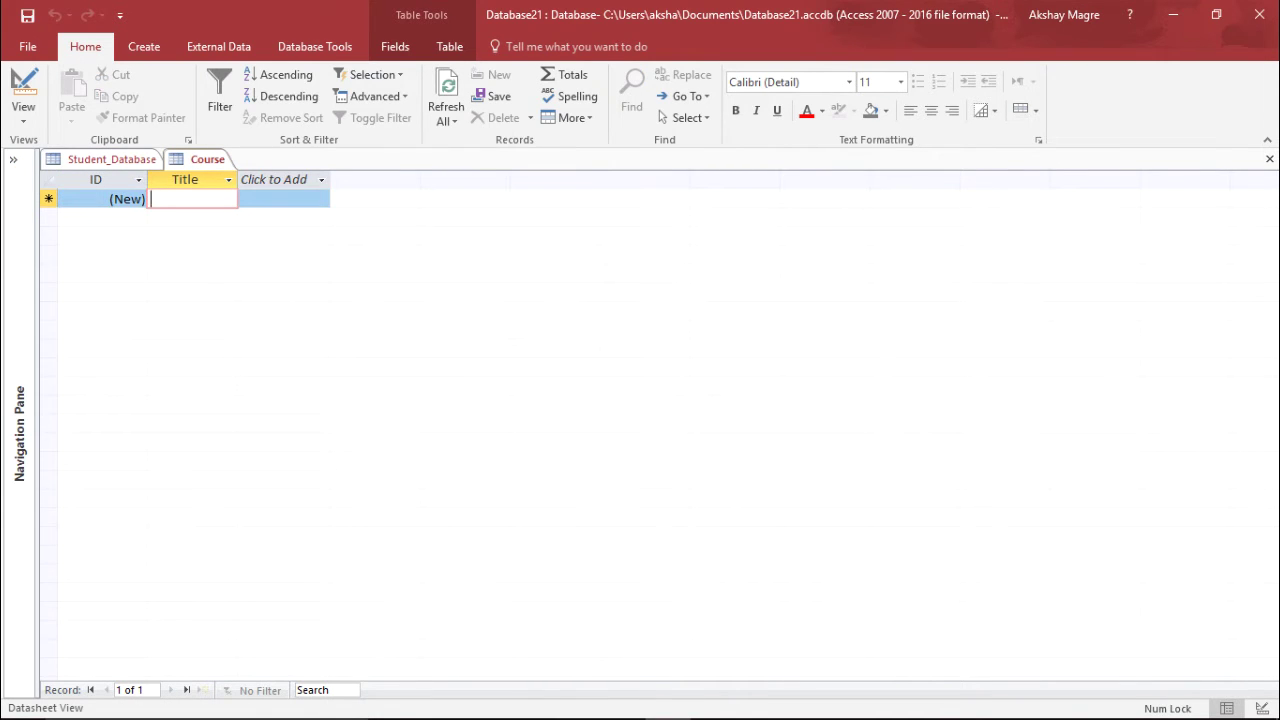
text(Physics)
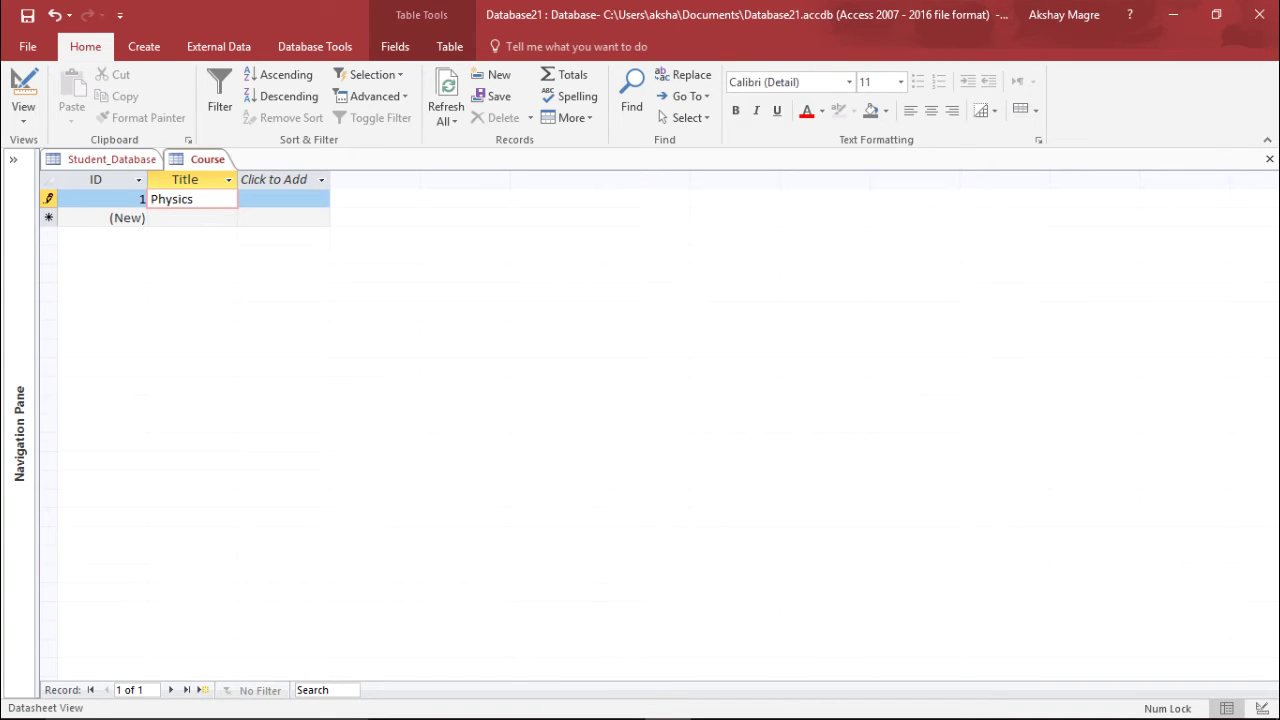
click(127, 217)
click(192, 217)
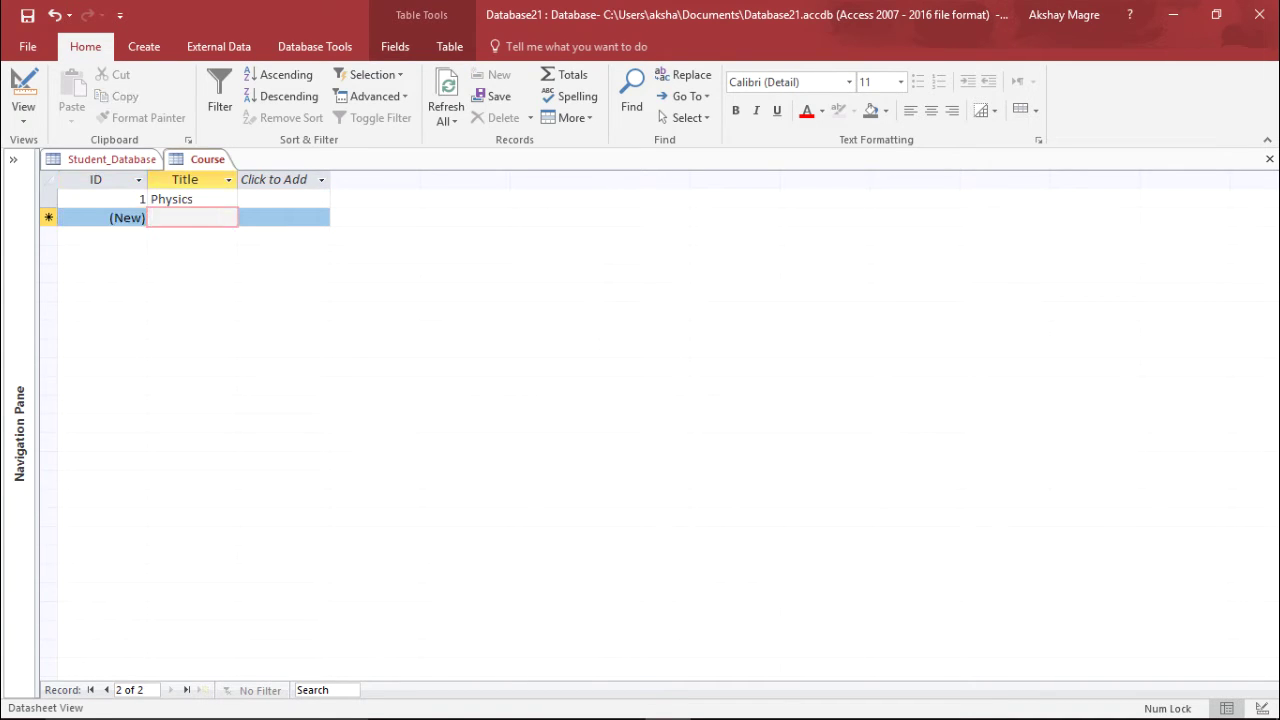
text(Maths)
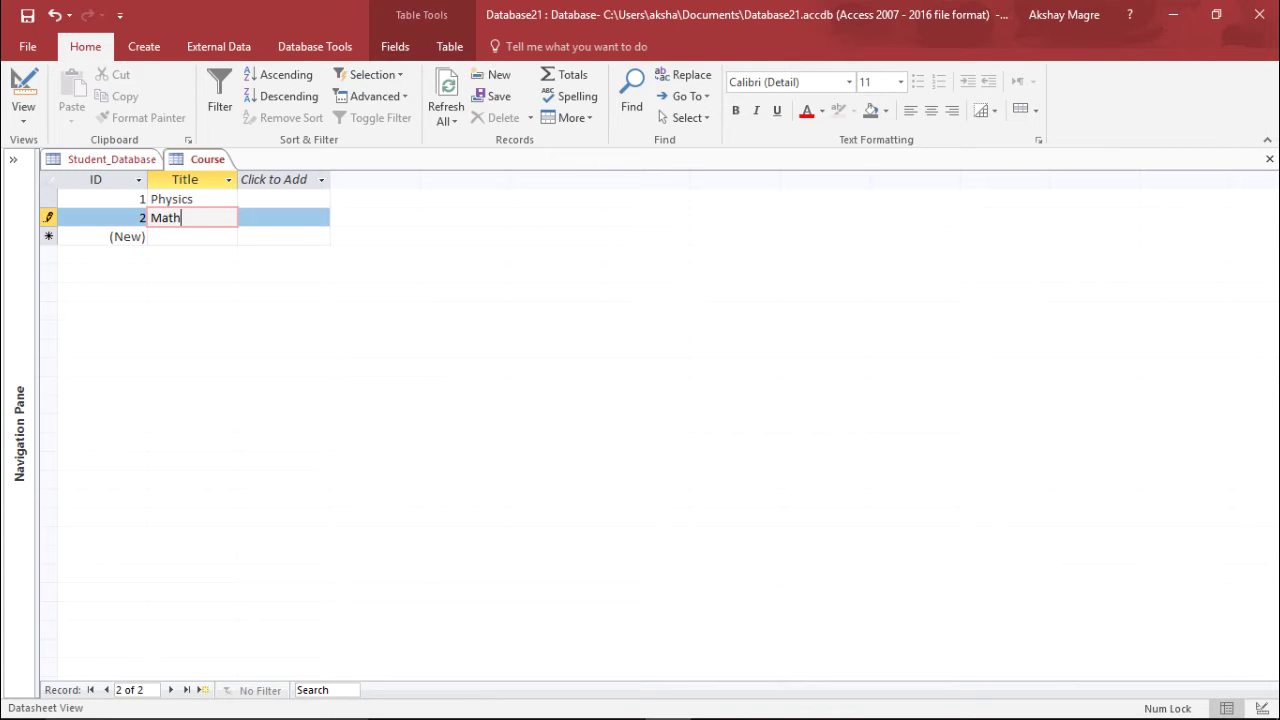
key(Tab)
click(192, 236)
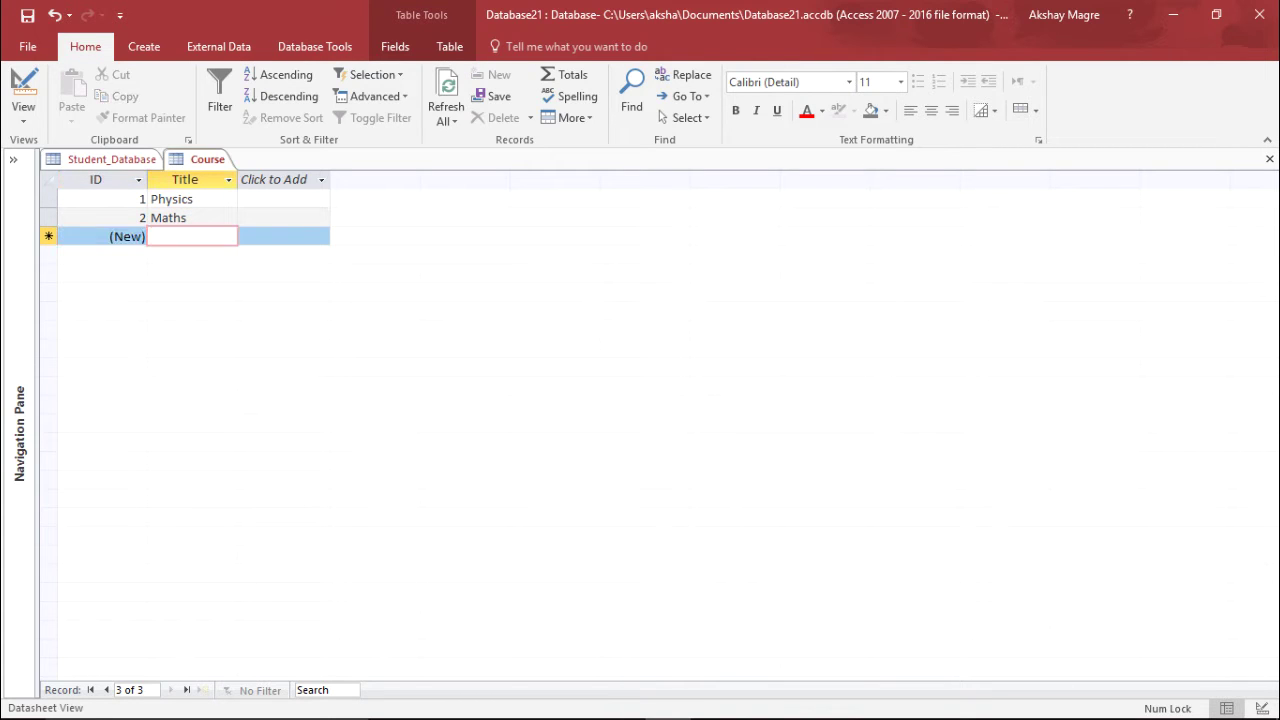
text(Biology)
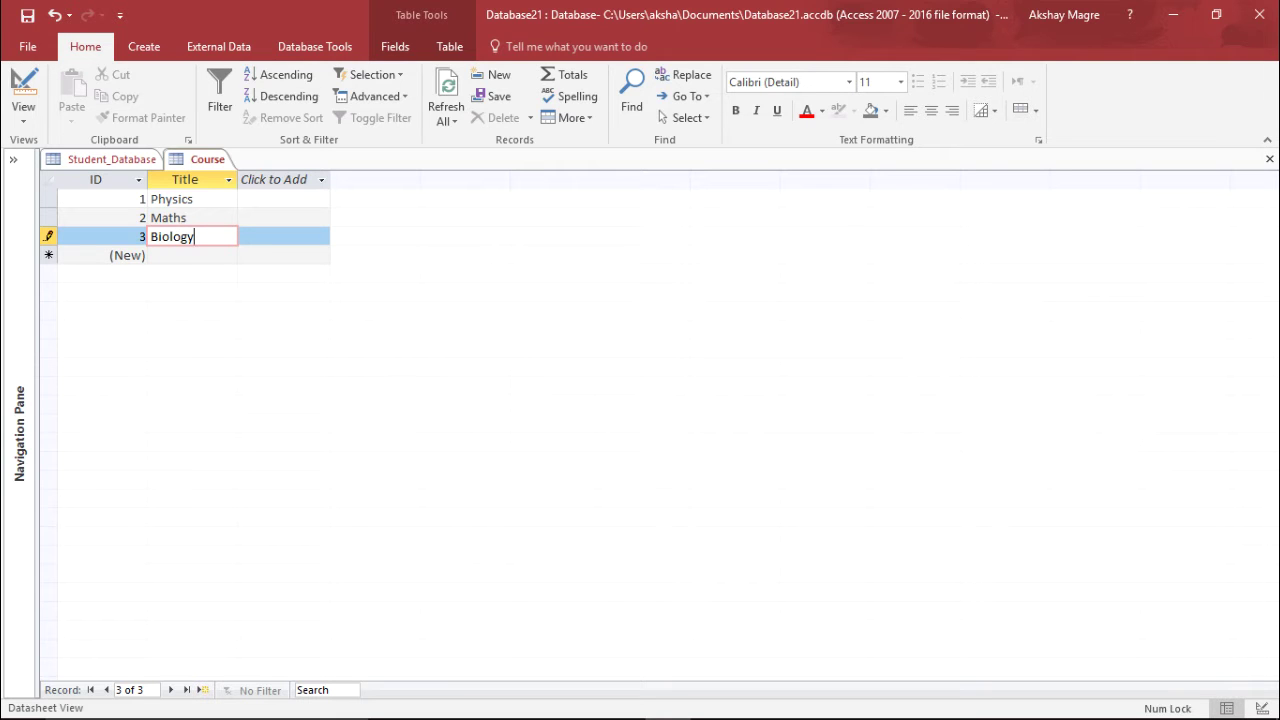
- Review the three course records and bring back the Navigation Pane
click(192, 199)
click(192, 217)
click(192, 236)
click(193, 199)
click(192, 217)
click(192, 236)
click(111, 159)
click(207, 159)
key(F11)
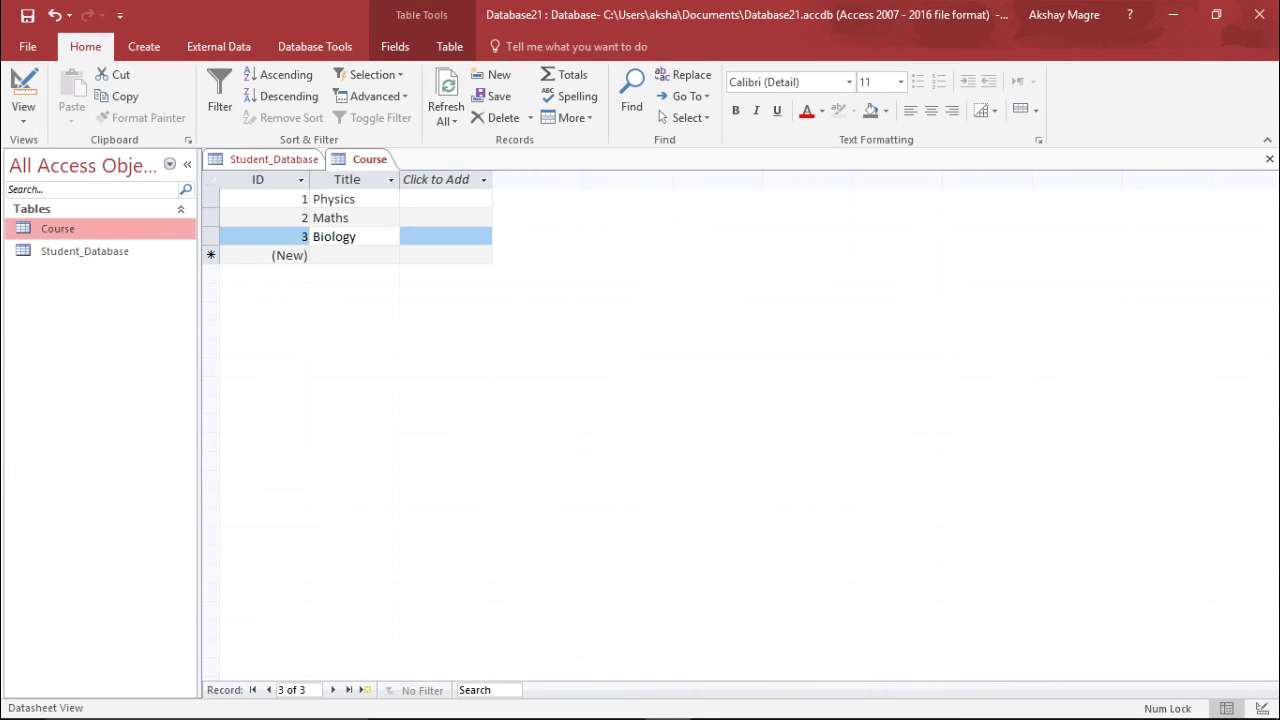
- Add a Number column with the default name Field1 to Student_Database
double_click(85, 251)
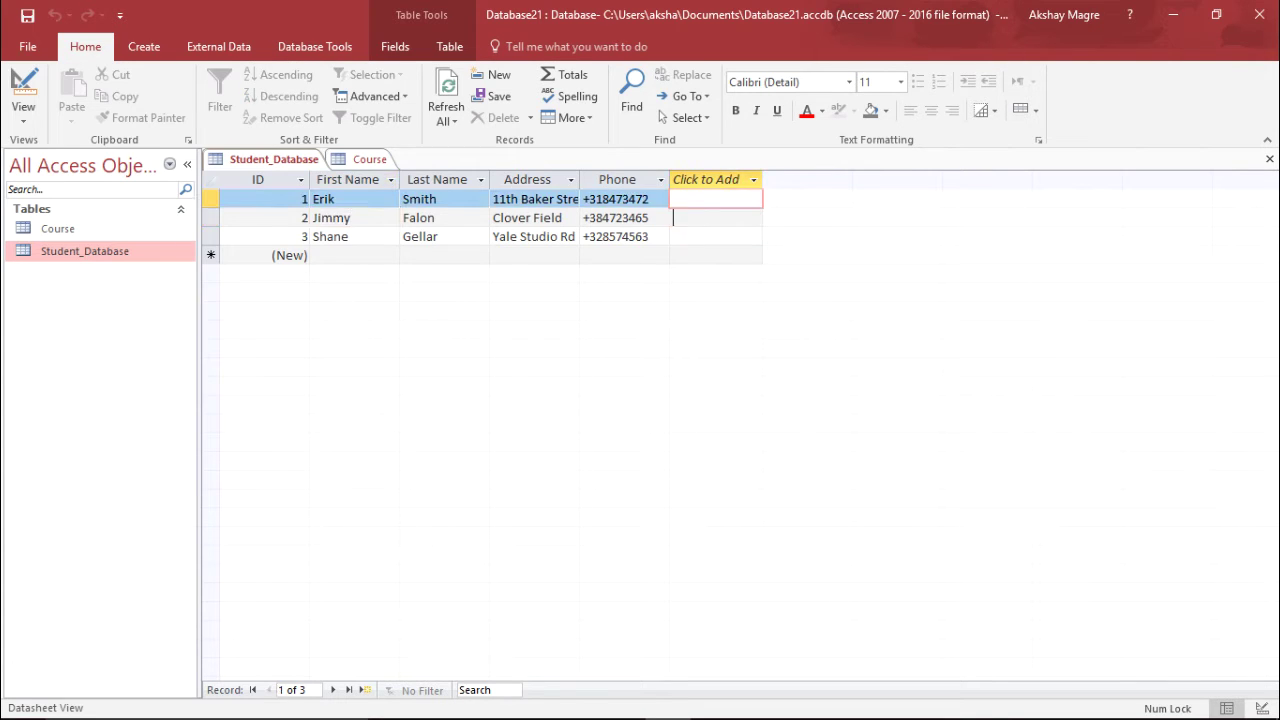
click(314, 236)
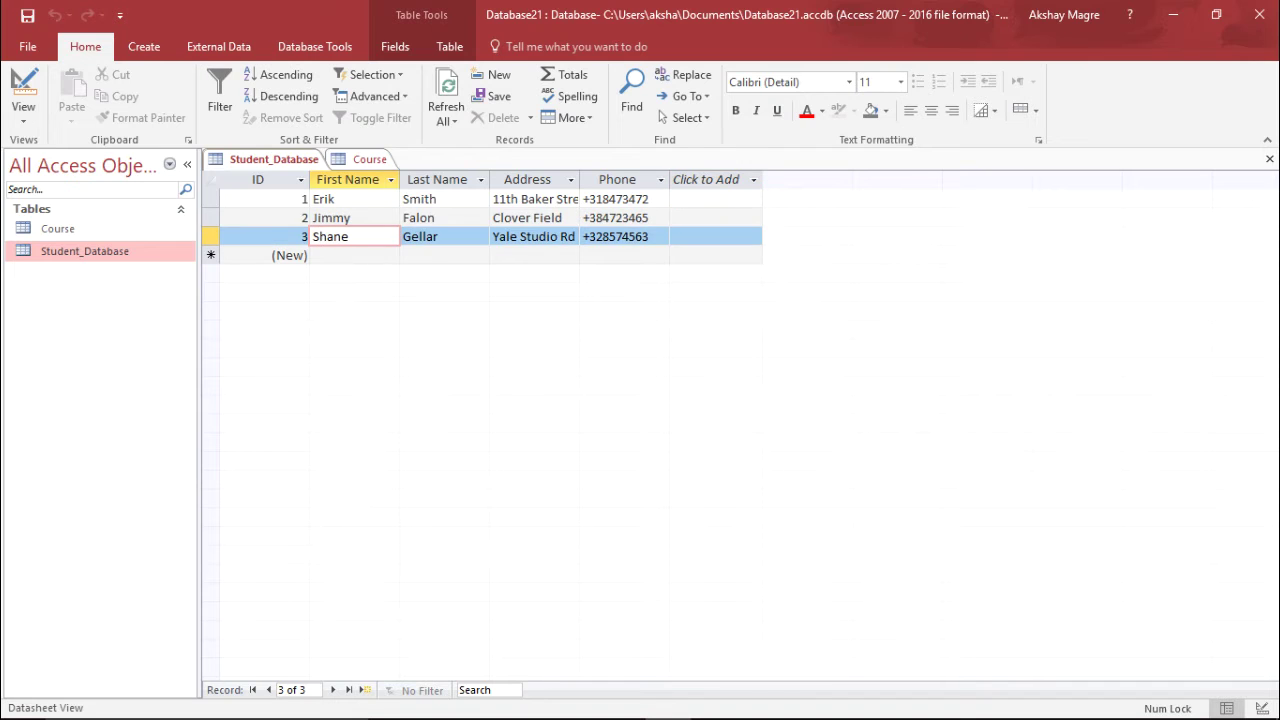
click(715, 236)
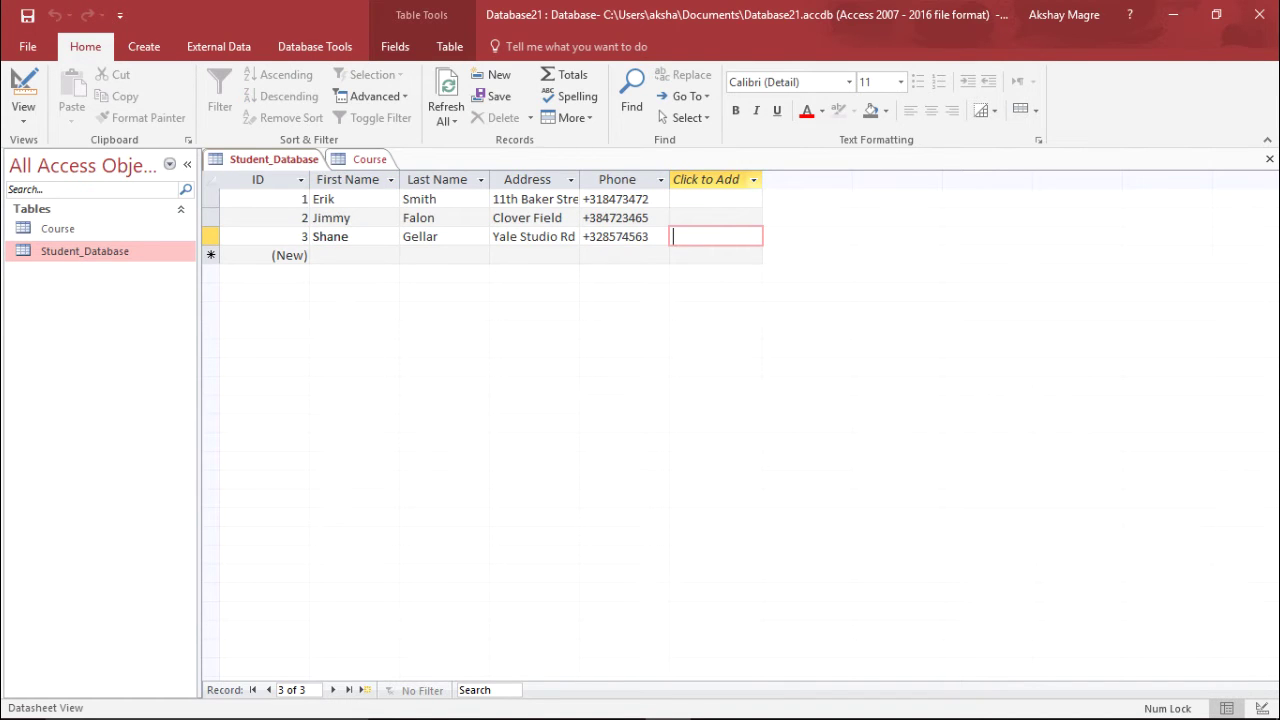
click(706, 179)
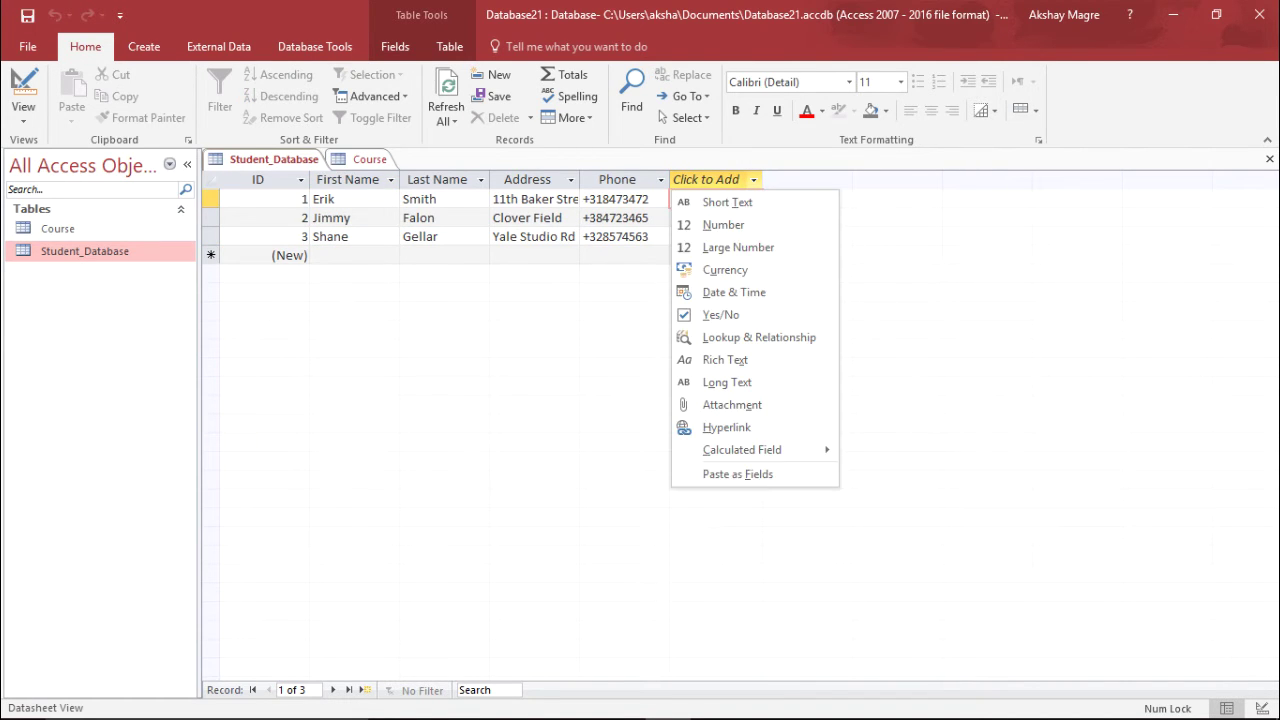
click(723, 225)
key(Return)
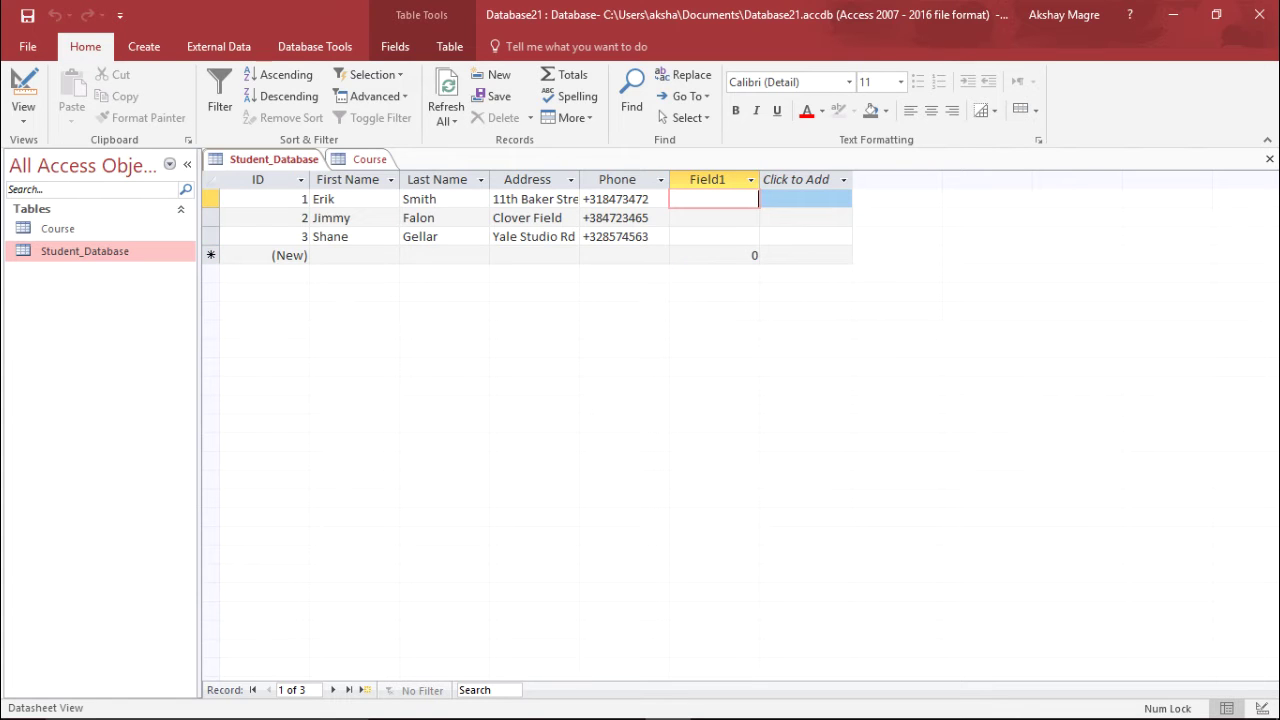
key(ctrl+F6)
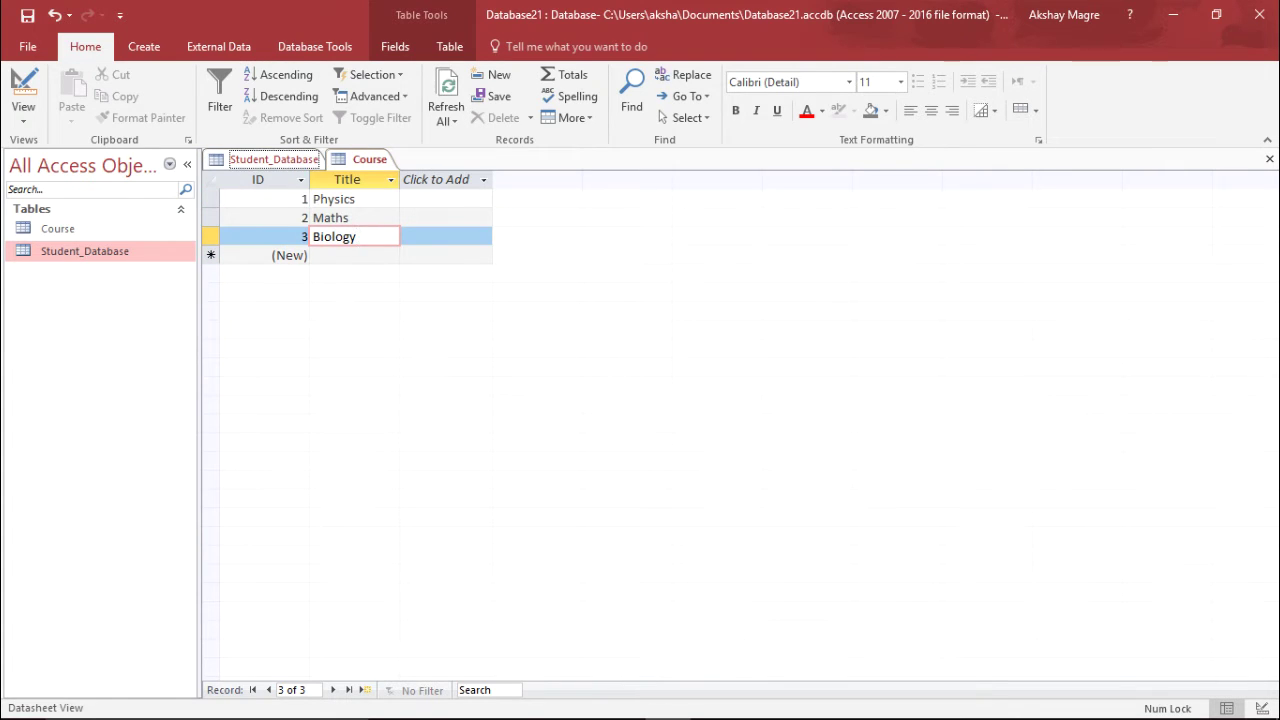
key(ctrl+F6)
- Enter course numbers 1, 3 and 2 in Field1, checking IDs against the Course table
text(1)
key(Down)
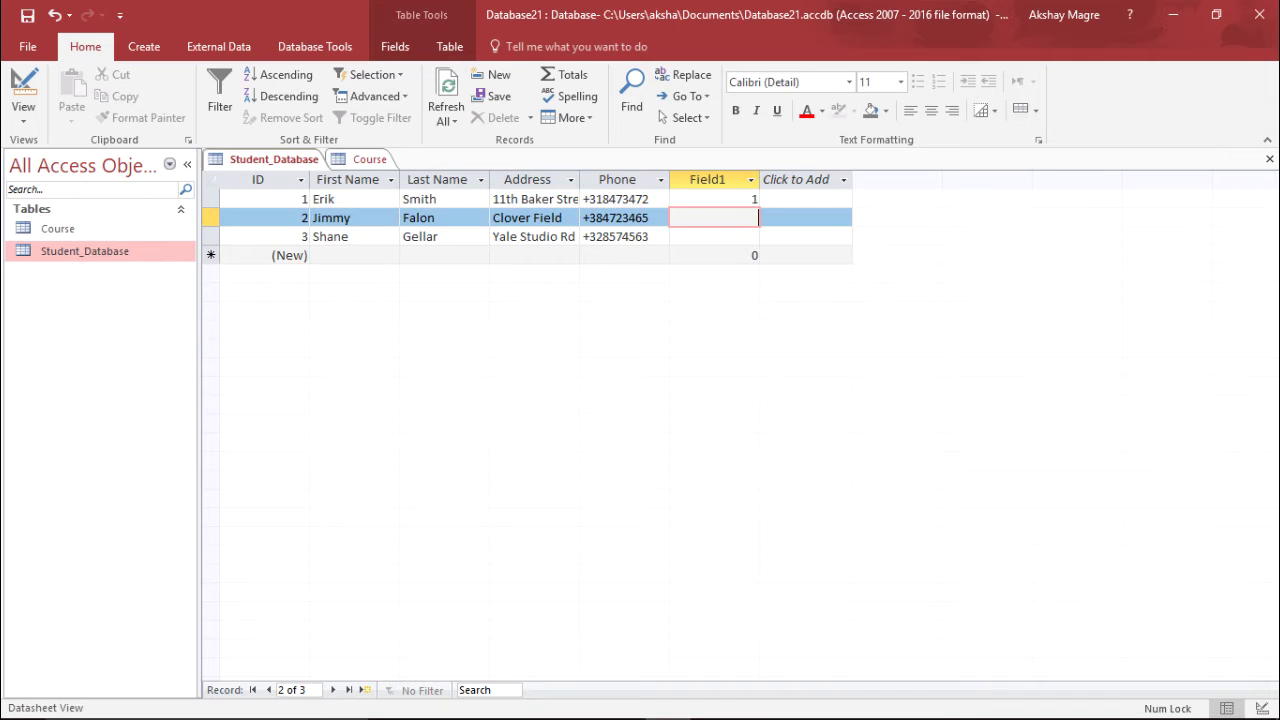
key(ctrl+F6)
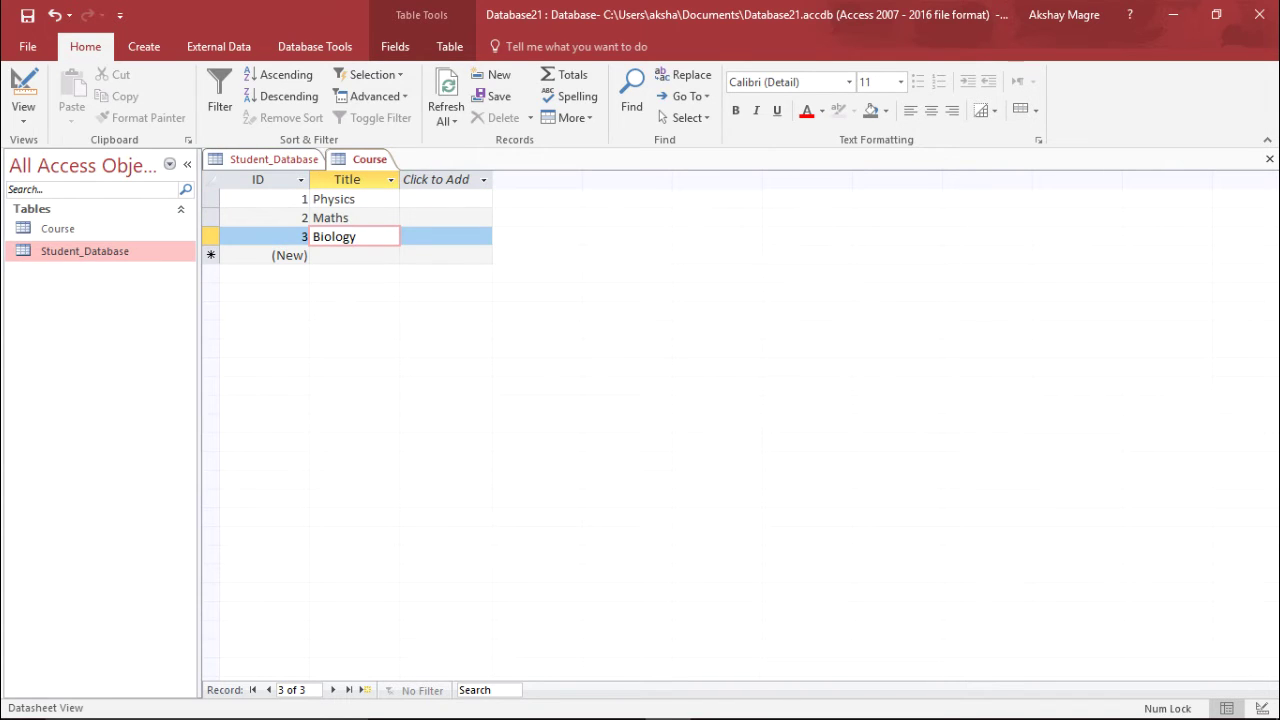
key(ctrl+F6)
text(3)
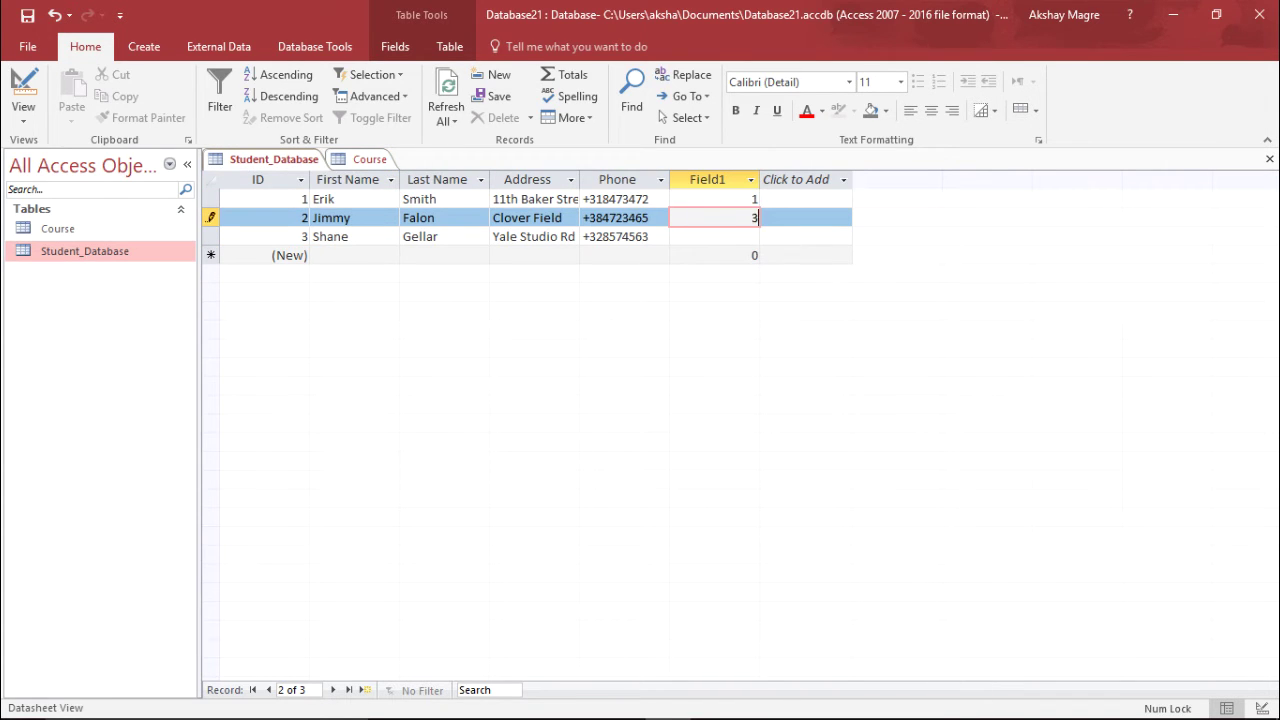
click(758, 236)
key(ctrl+F6)
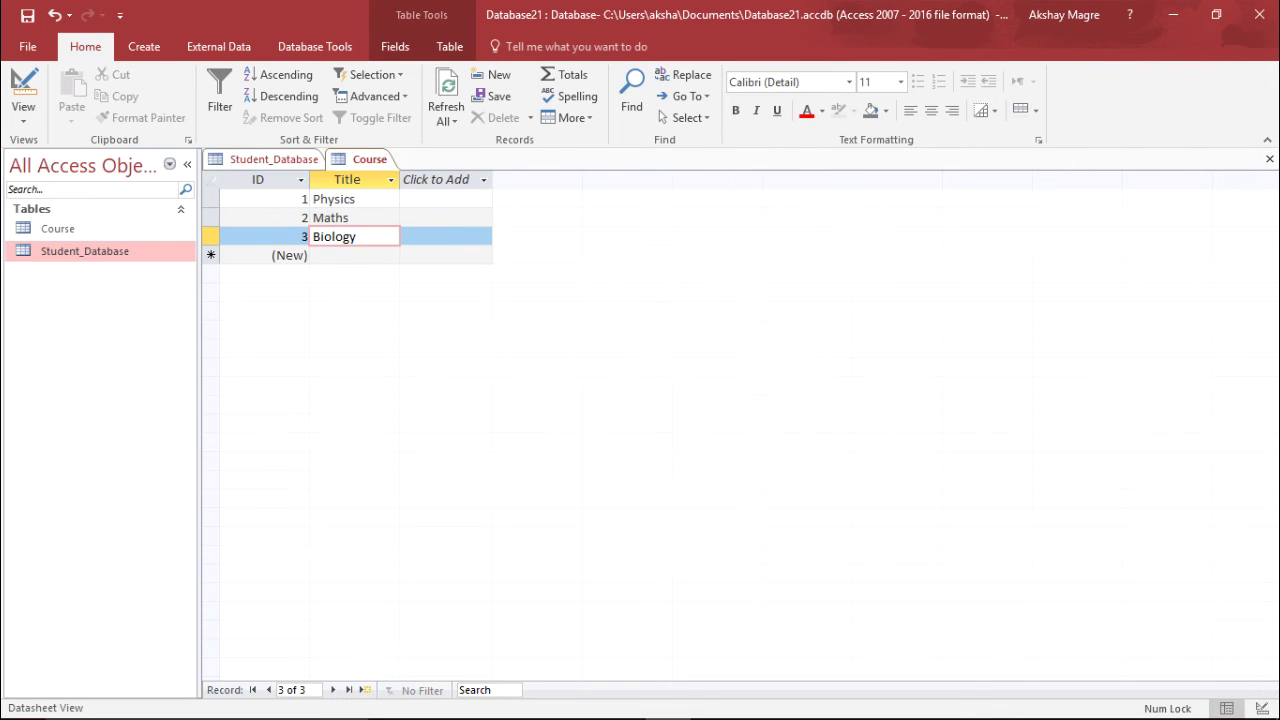
key(ctrl+F6)
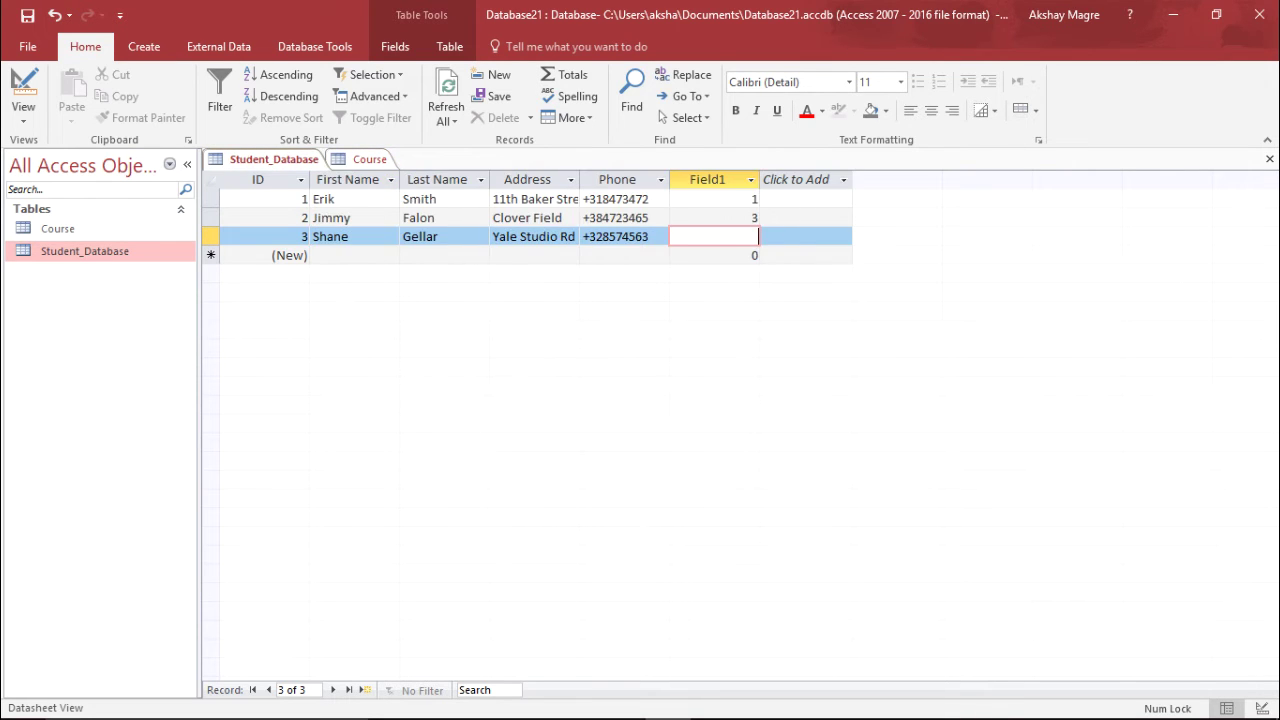
text(2)
click(707, 179)
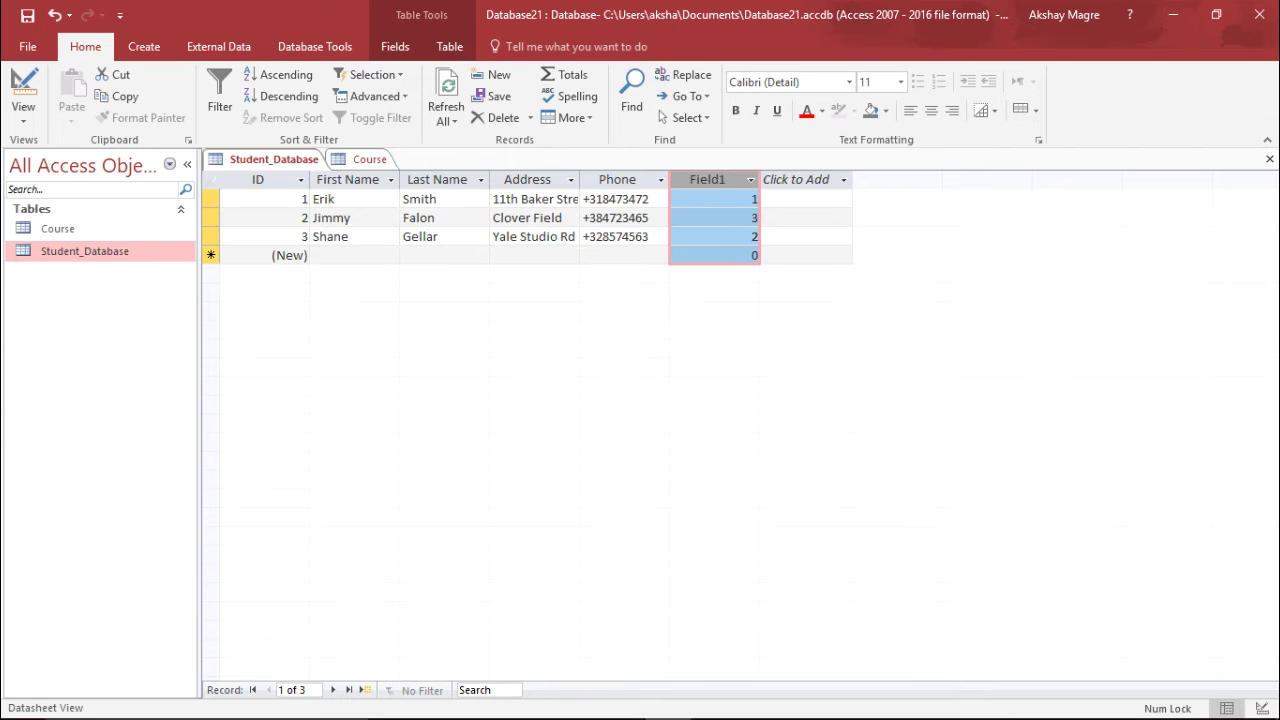
- Change the Field1 column header to Course, keeping values 1, 3 and 2
right_click(707, 179)
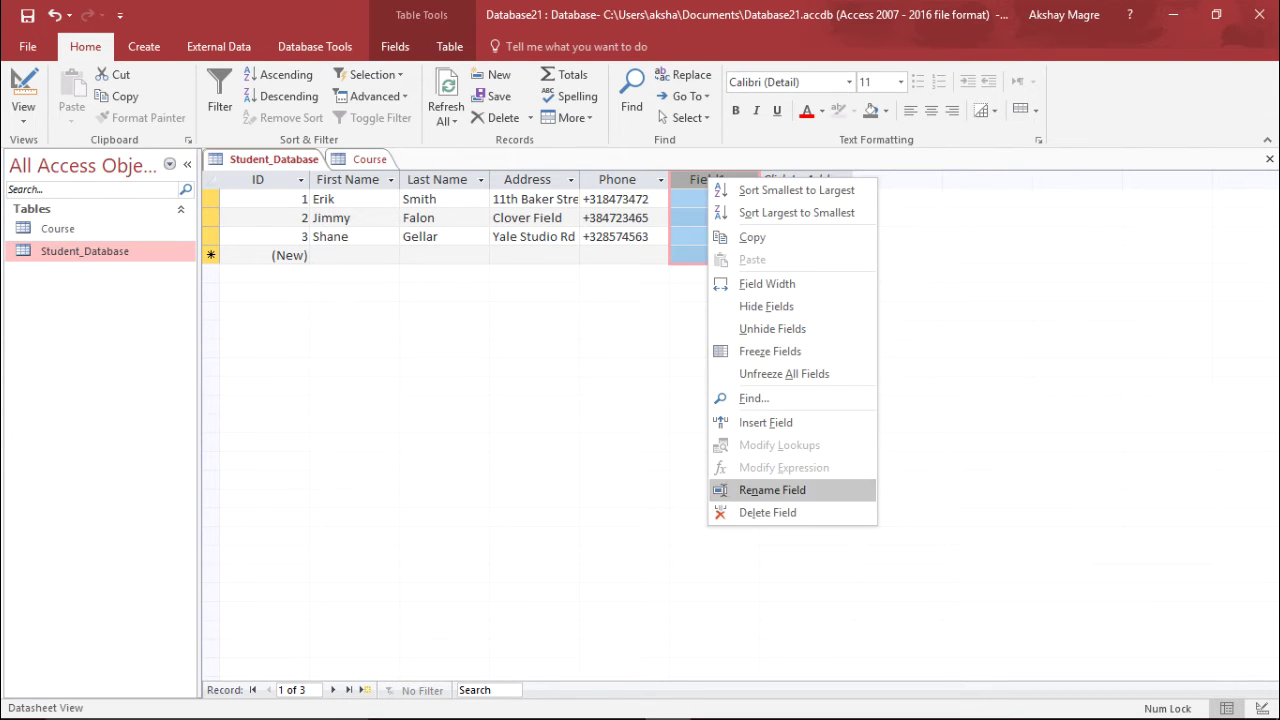
click(772, 490)
text(Course)
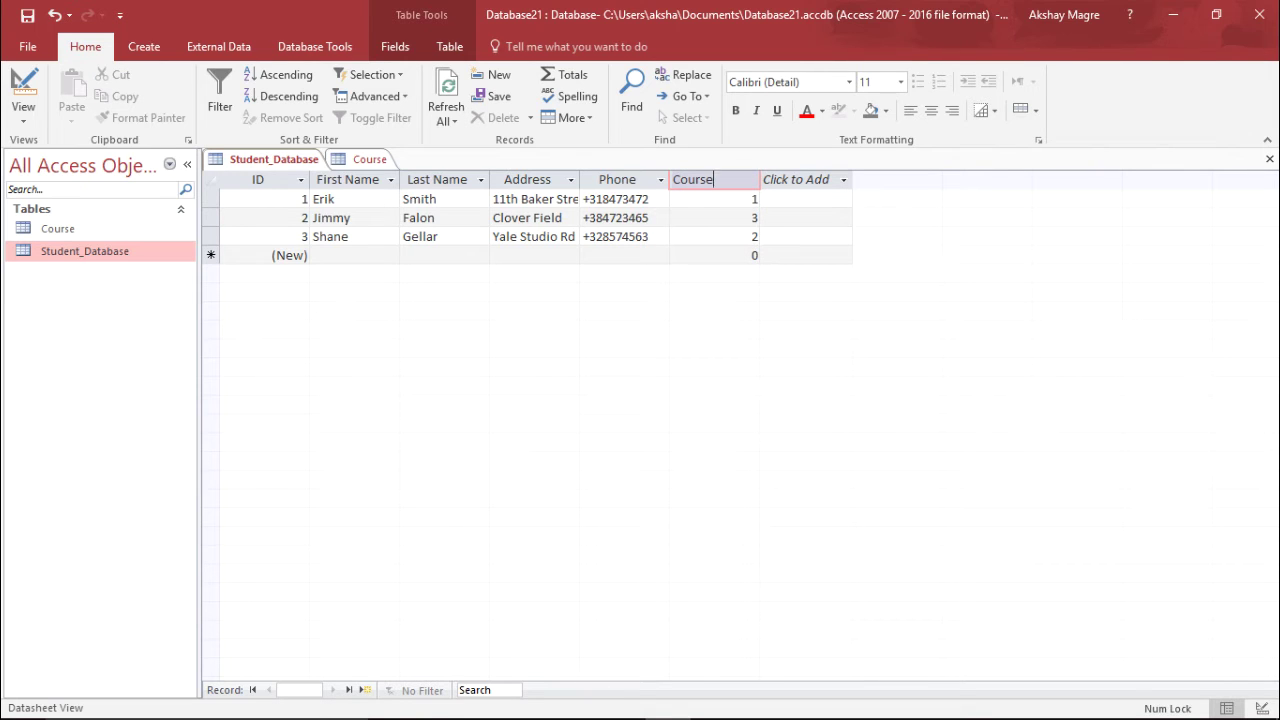
key(Return)
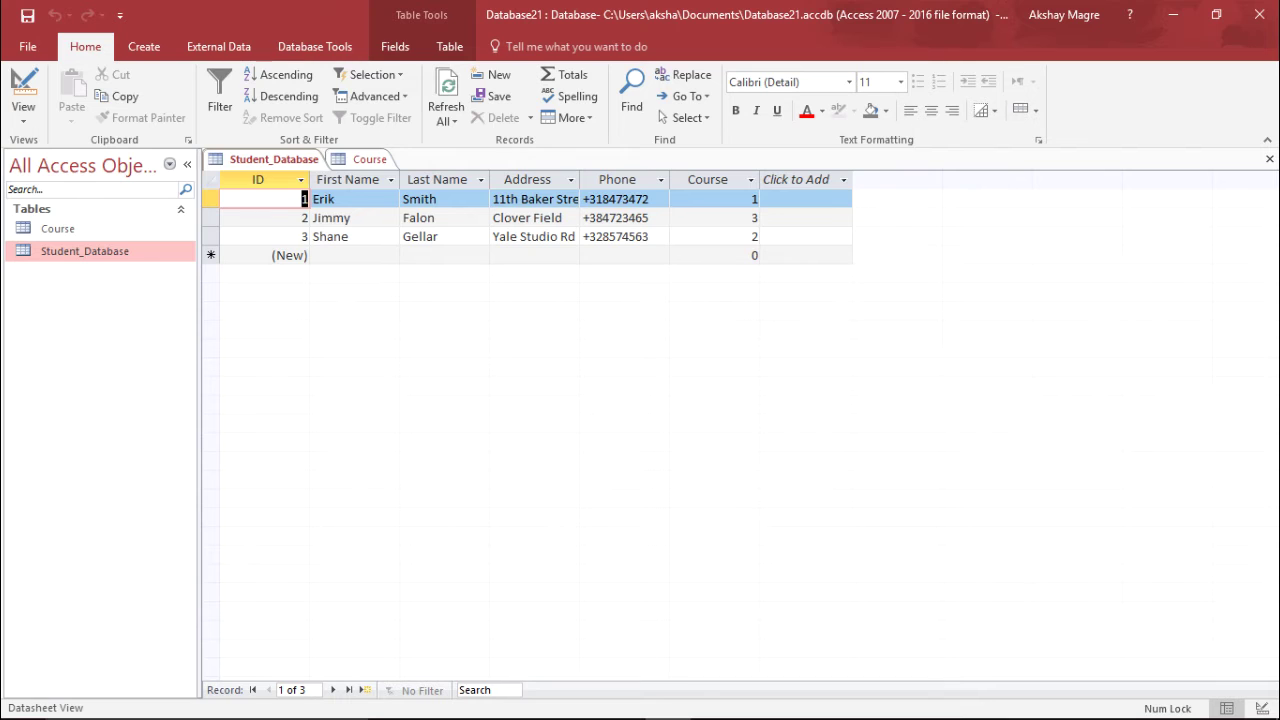
- Collapse the object list and save the Course table
click(187, 164)
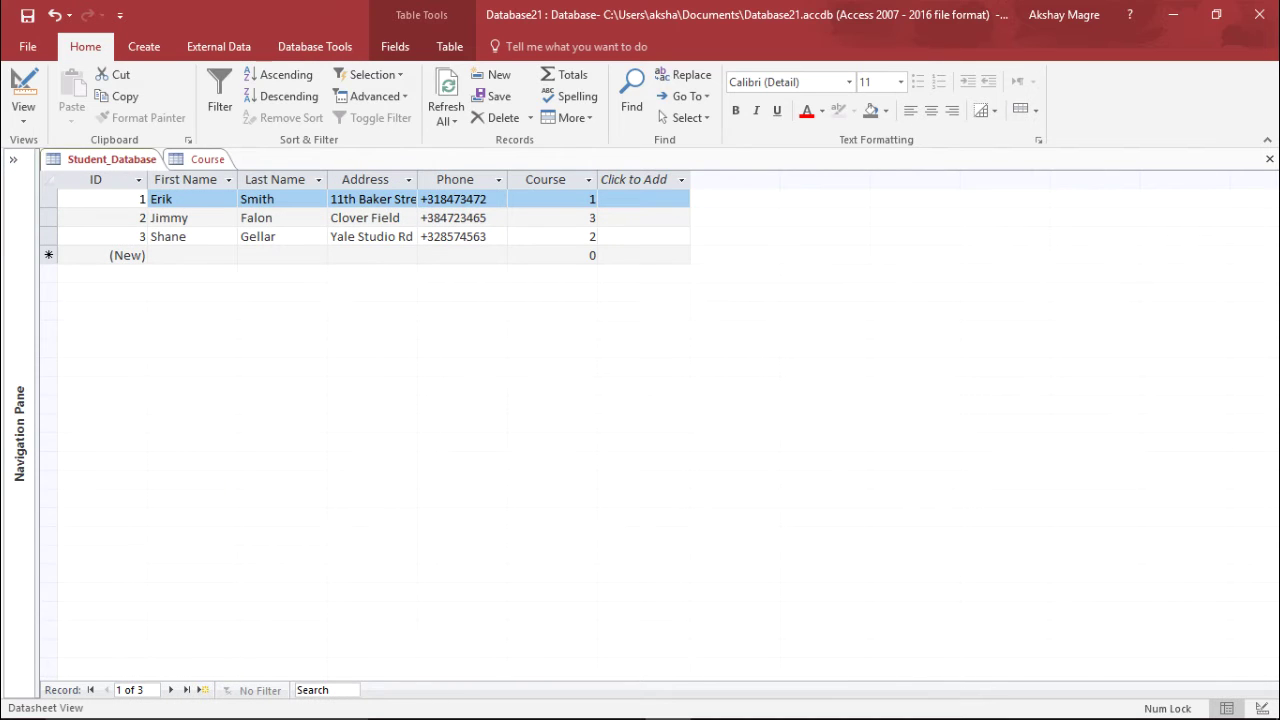
click(207, 159)
click(112, 159)
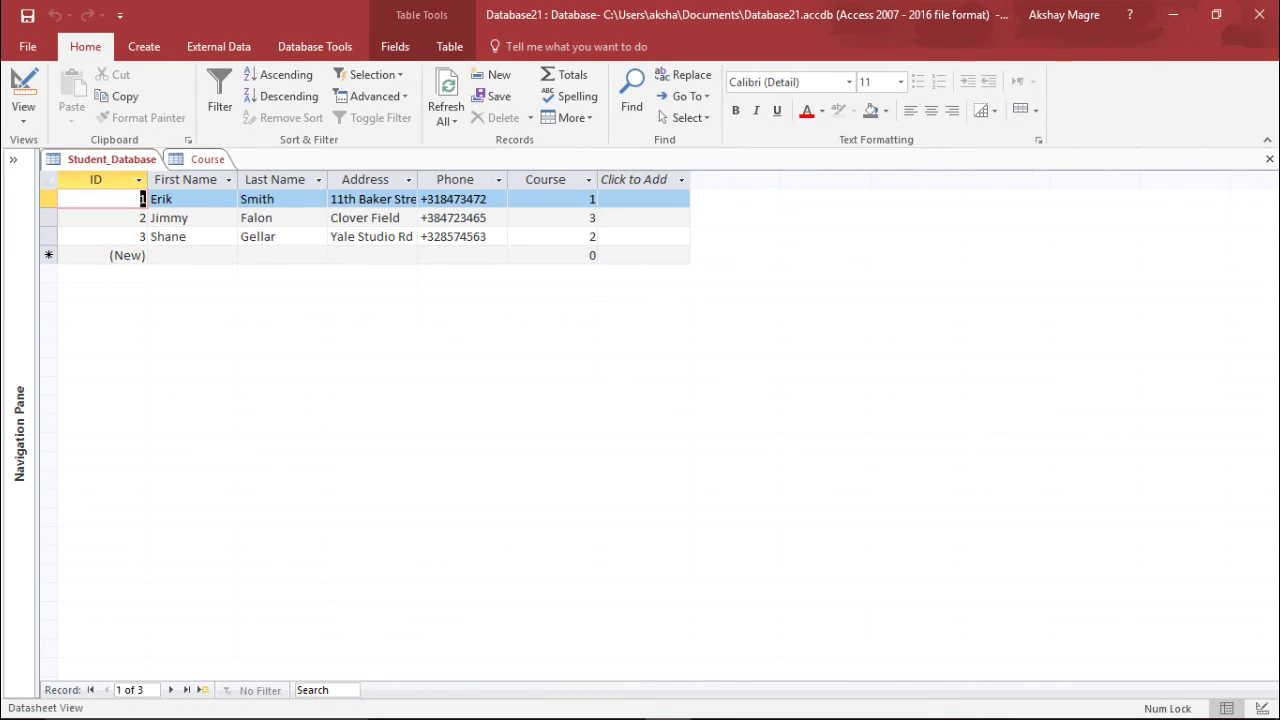
right_click(207, 159)
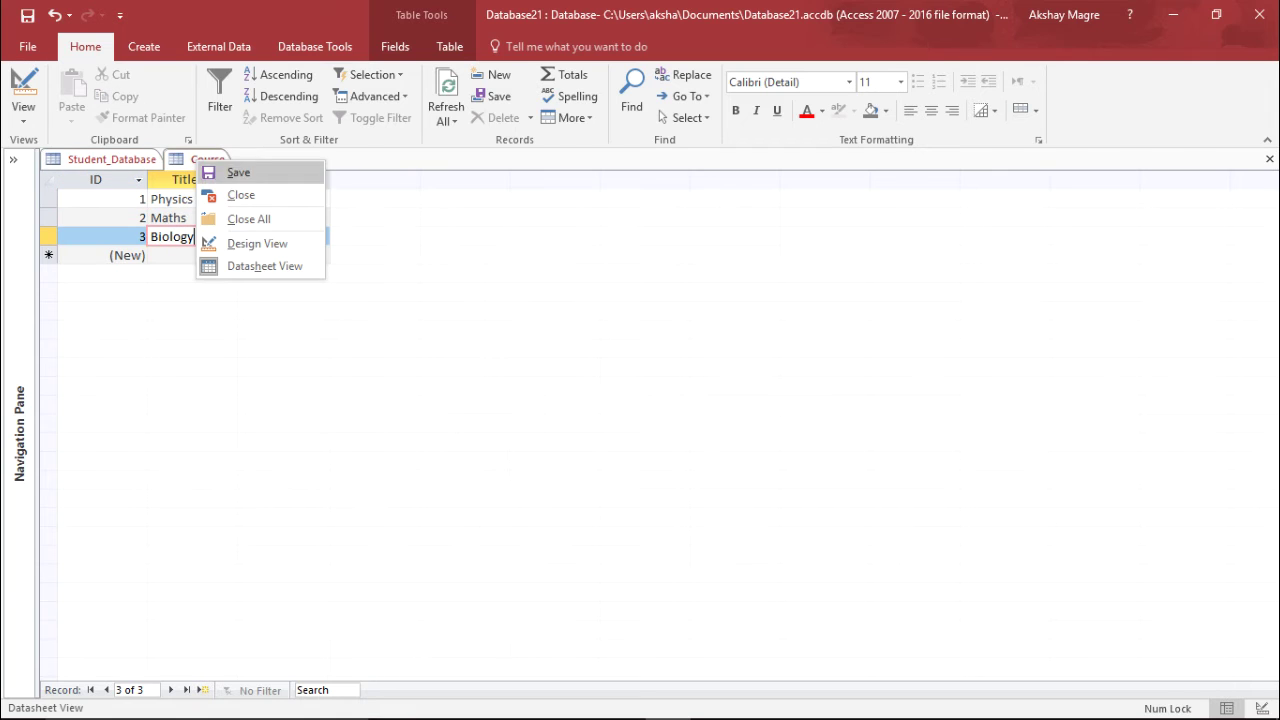
click(235, 171)
- Close the Course and Student_Database tables
right_click(214, 160)
click(240, 194)
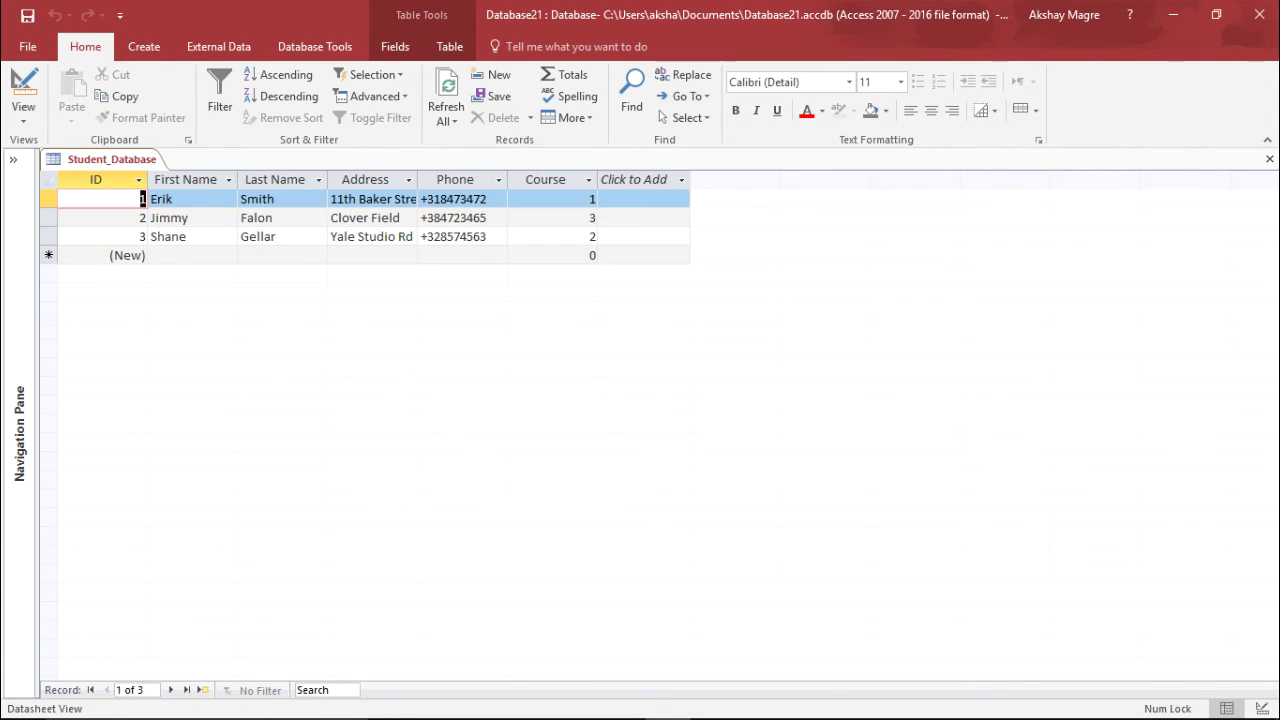
right_click(106, 160)
click(115, 160)
right_click(125, 160)
click(170, 195)
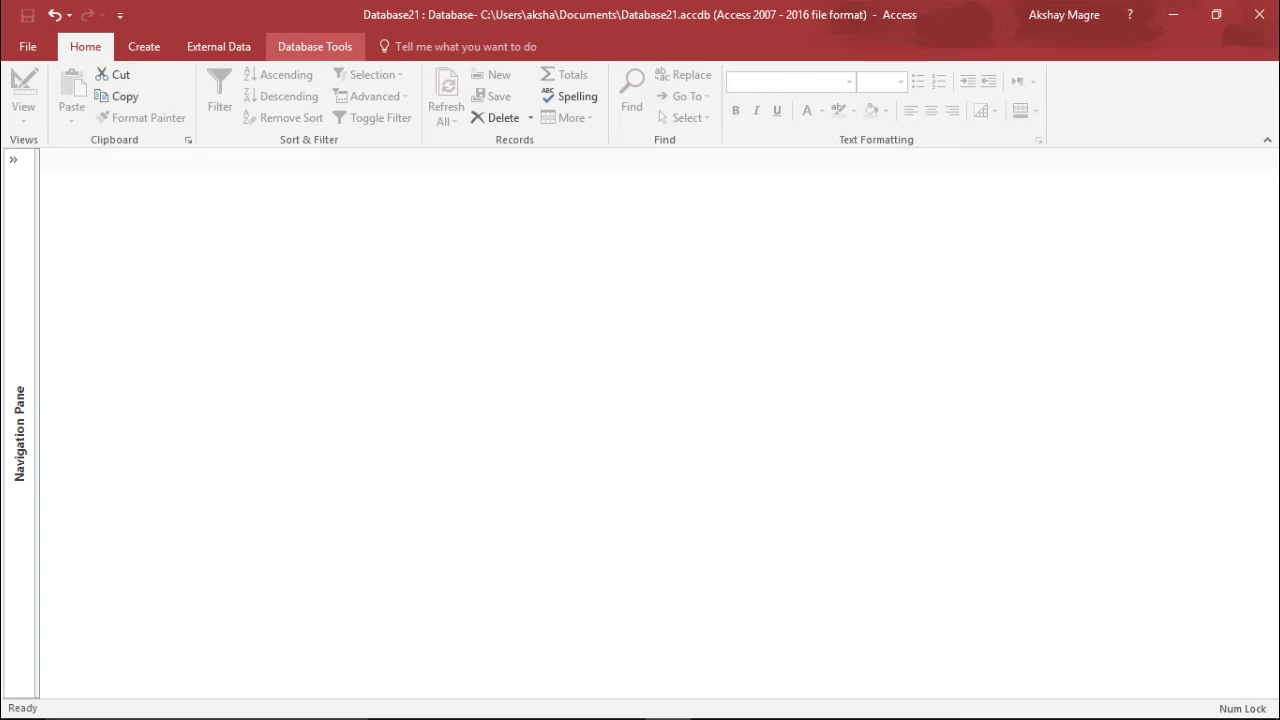
- Open the Relationships layout and add the Course and Student_Database tables to it
click(315, 46)
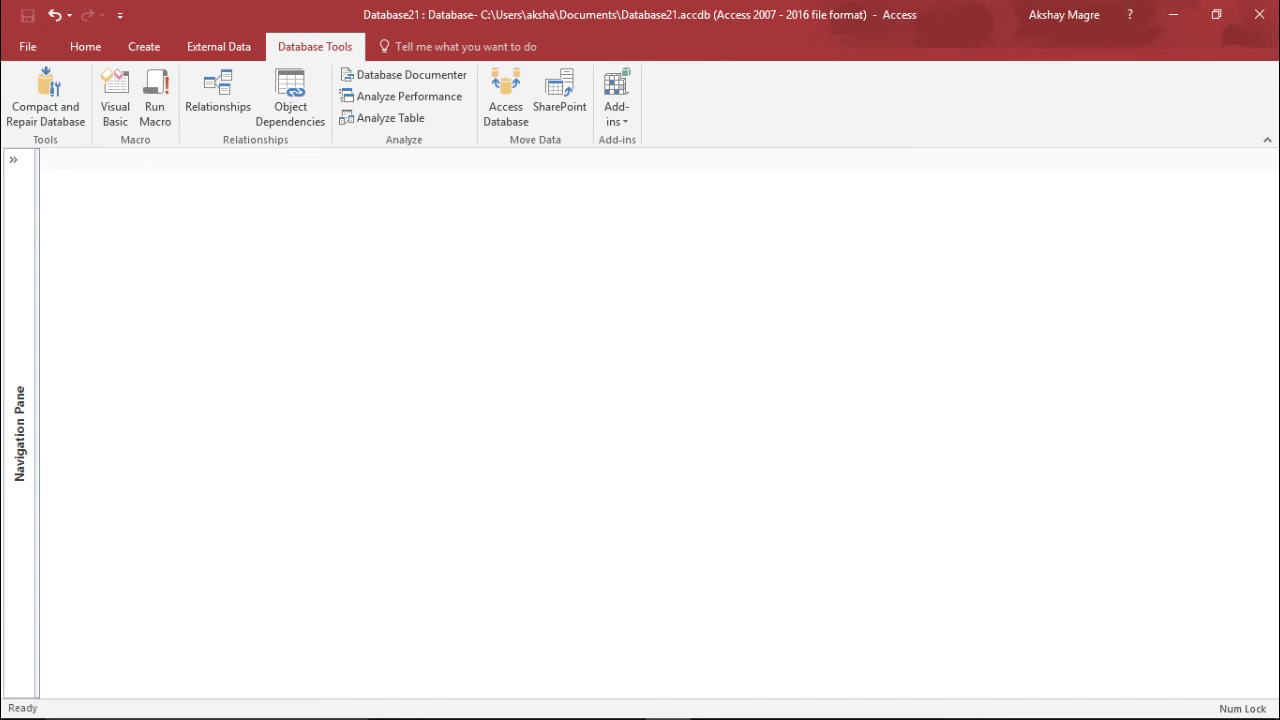
click(218, 97)
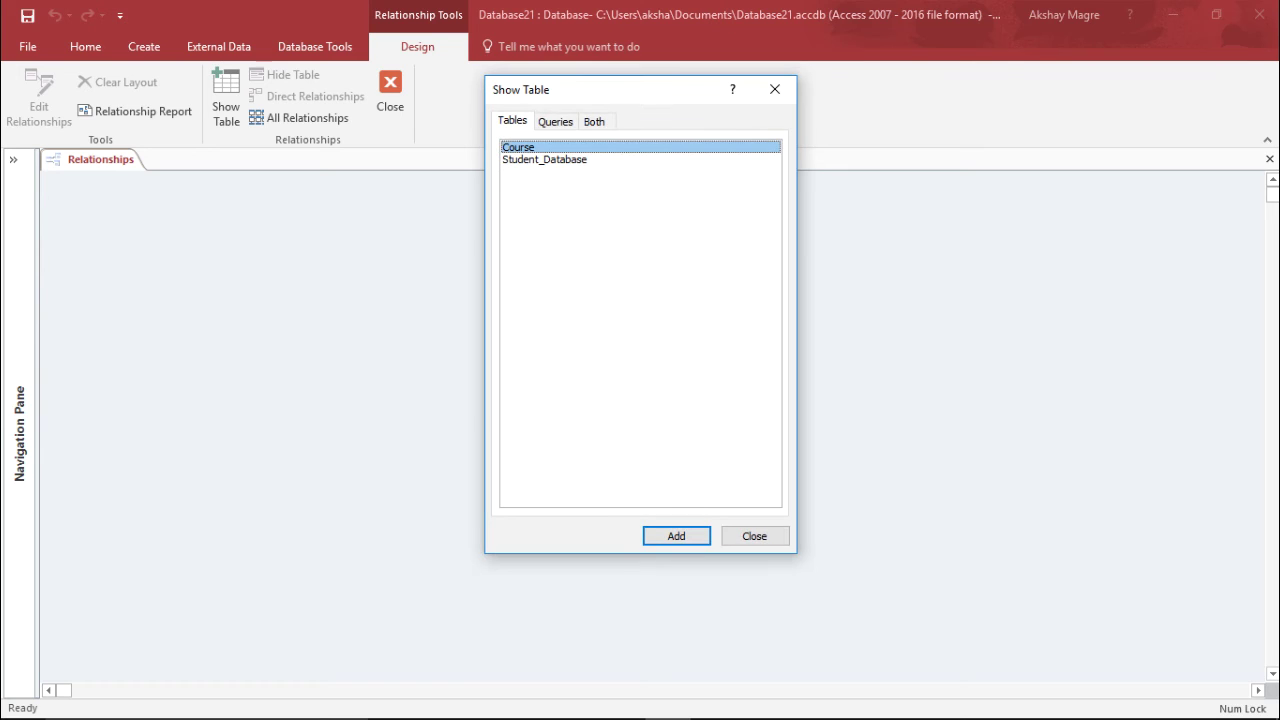
drag(580, 82, 443, 177)
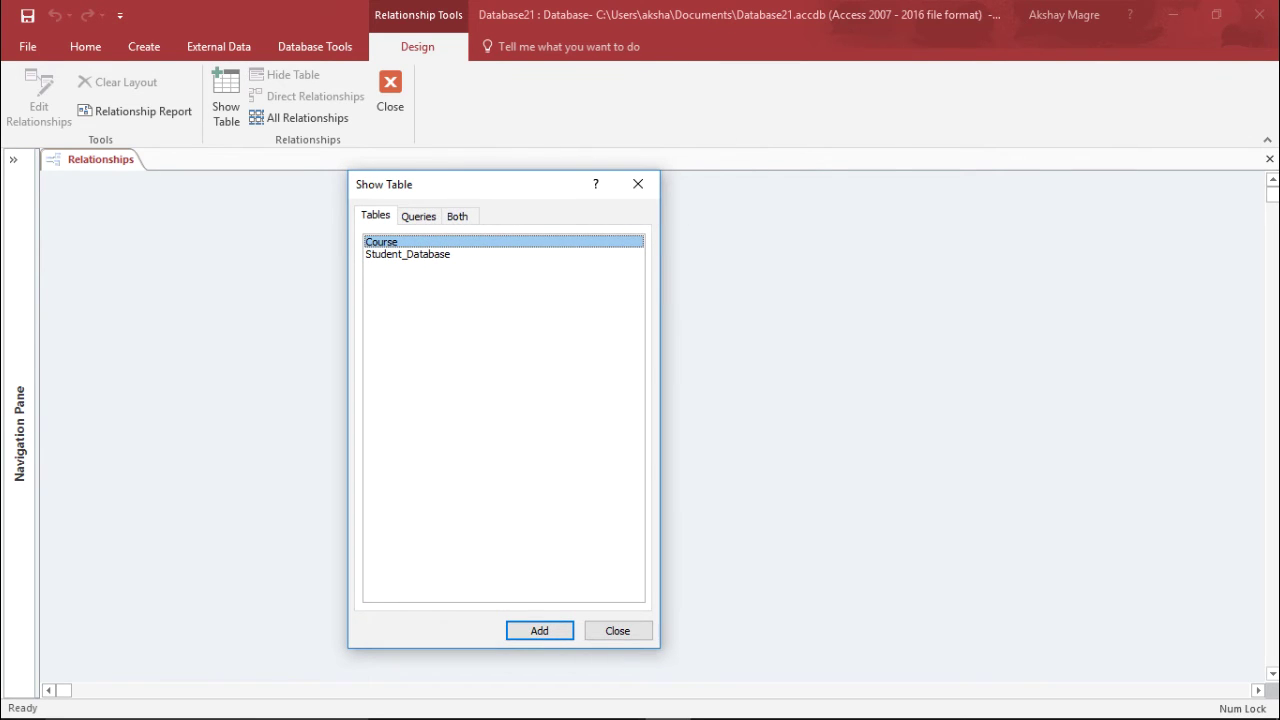
click(407, 254)
click(381, 242)
key(Return)
click(407, 254)
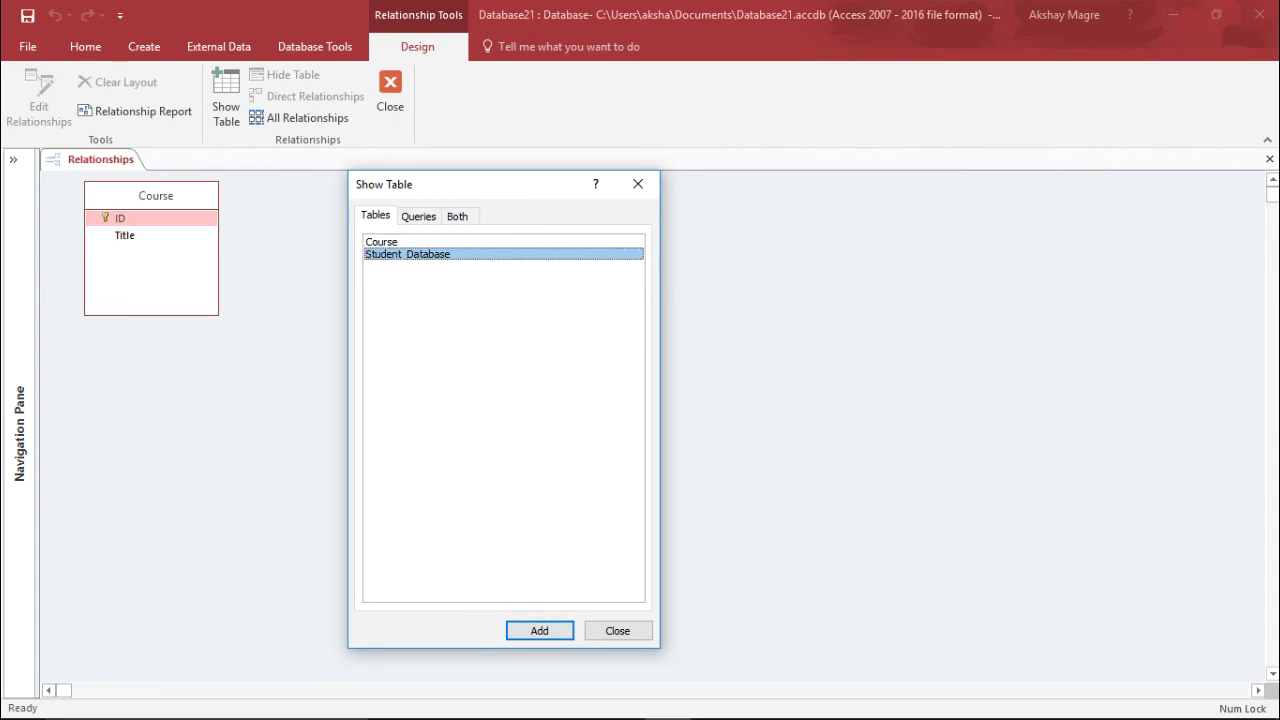
key(Return)
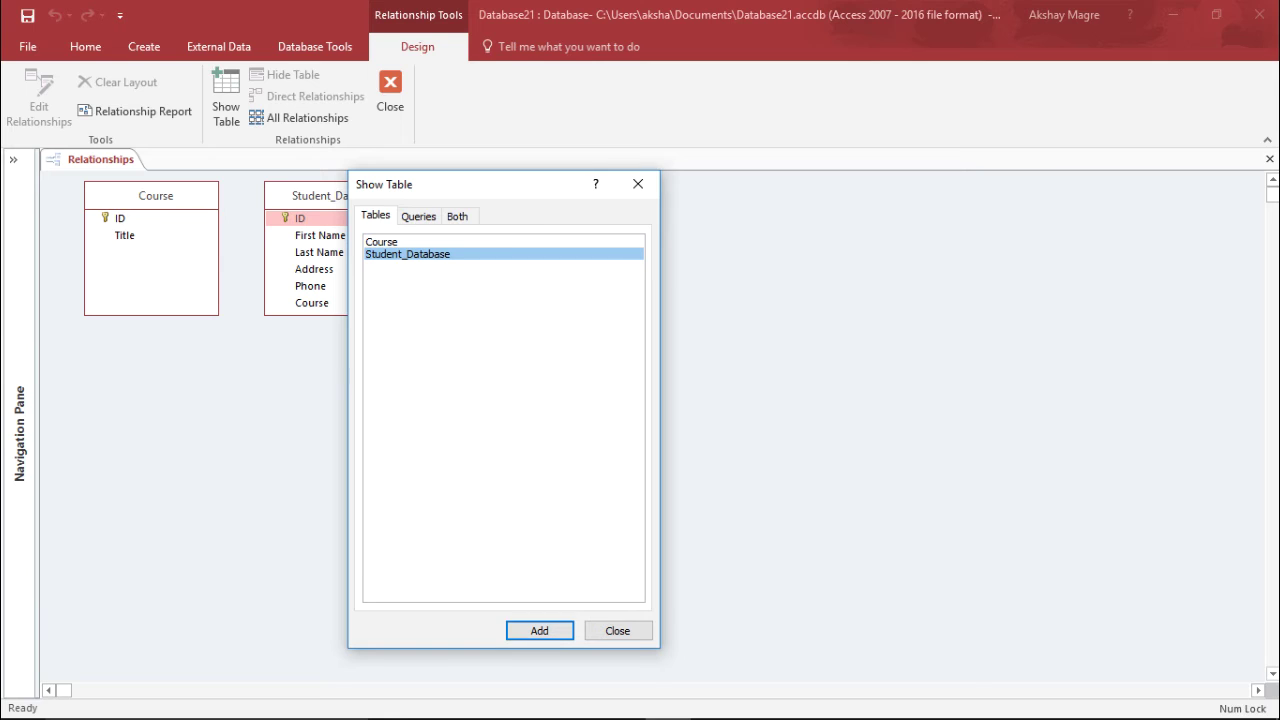
key(Tab)
key(Return)
drag(336, 195, 544, 321)
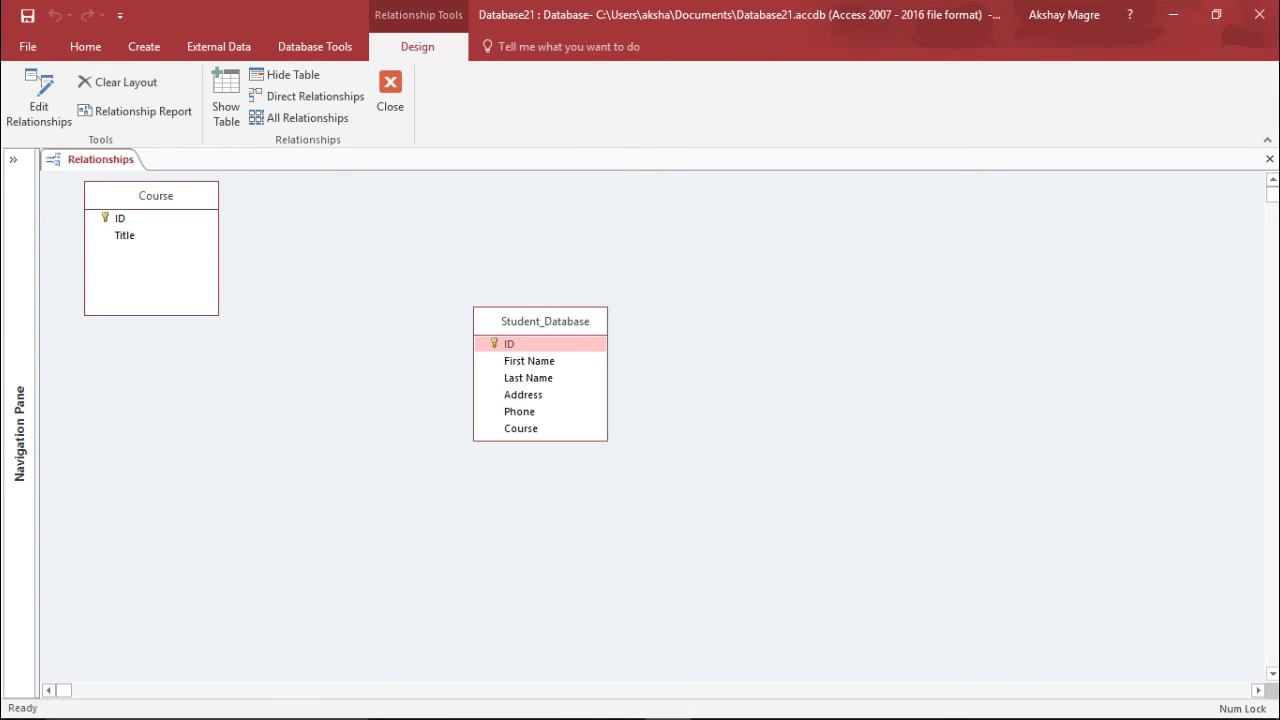
- Relate Course's ID to Student_Database's Course field one-to-many, arranging both tables side by side
drag(155, 195, 274, 317)
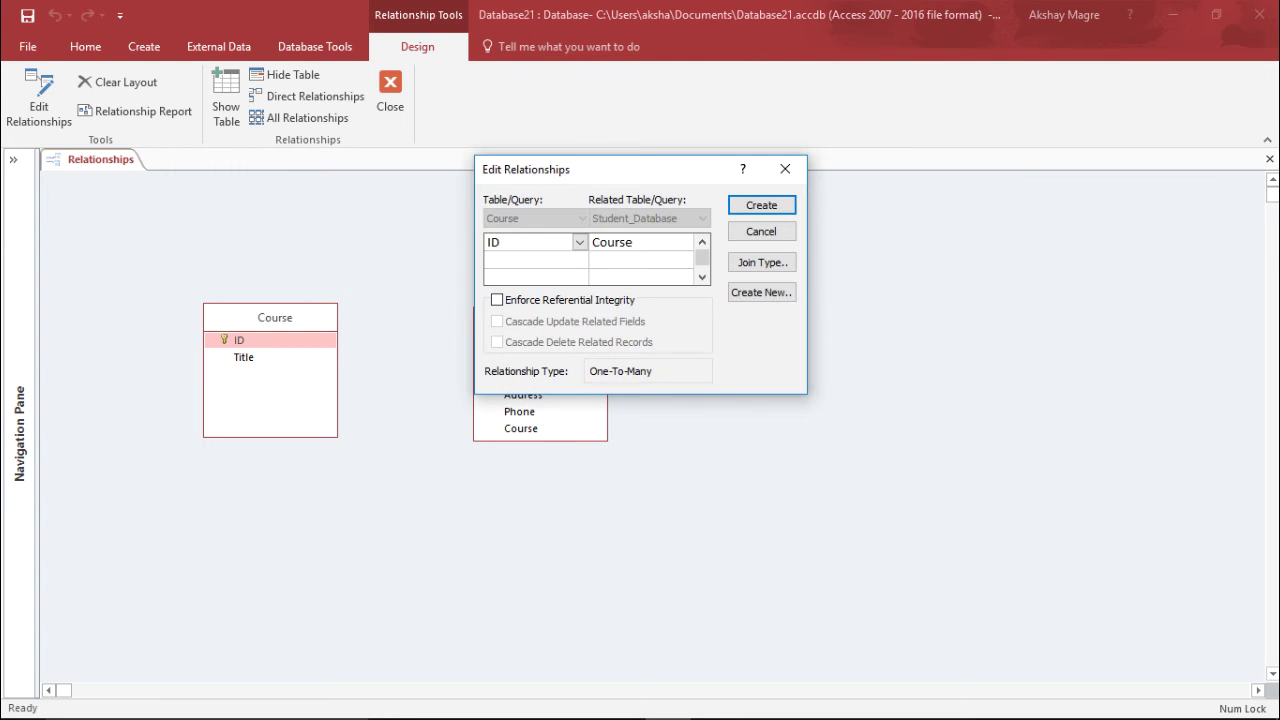
drag(652, 169, 905, 166)
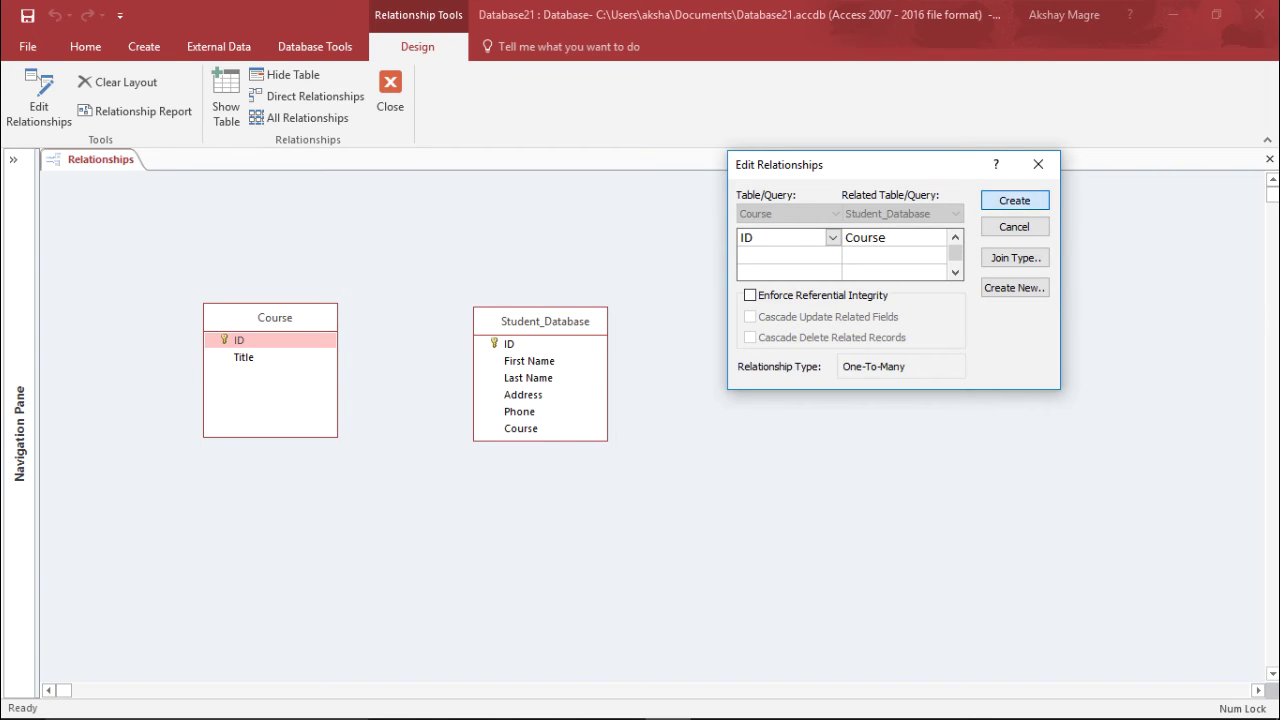
key(Return)
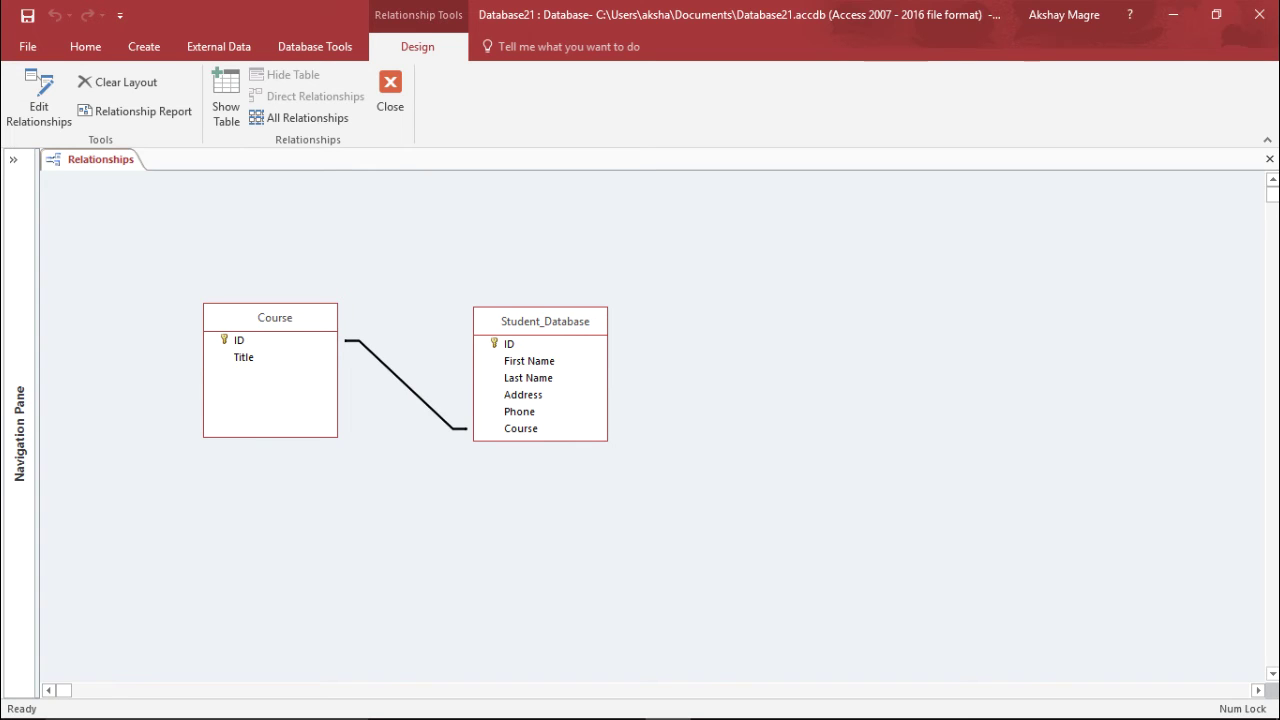
drag(545, 321, 588, 313)
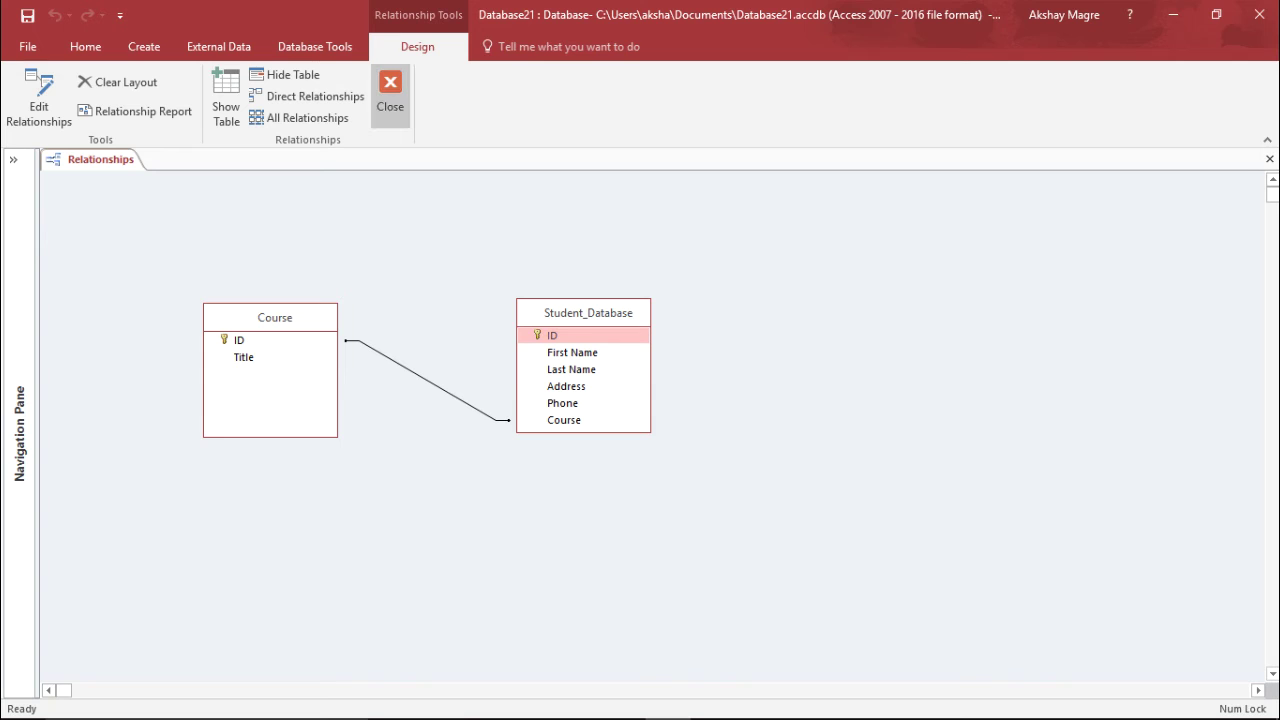
- Close the Relationships window, saving the layout, and re-expand the Navigation Pane
click(390, 92)
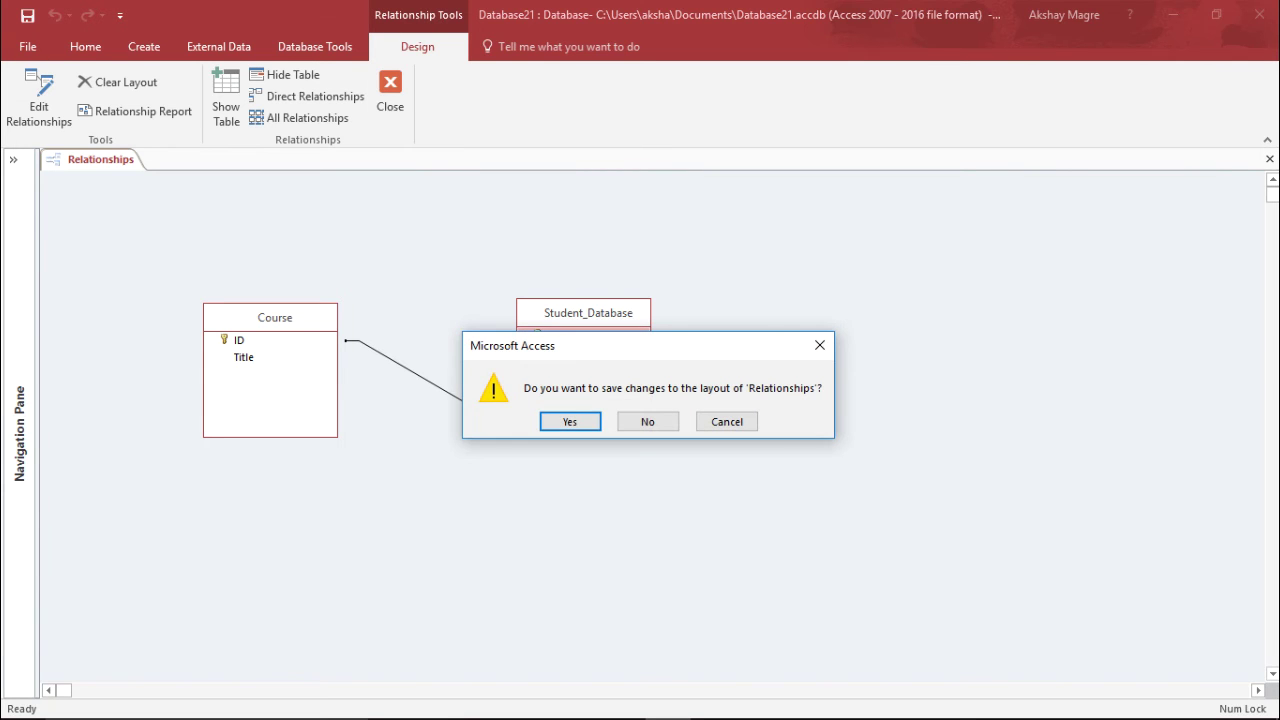
key(Return)
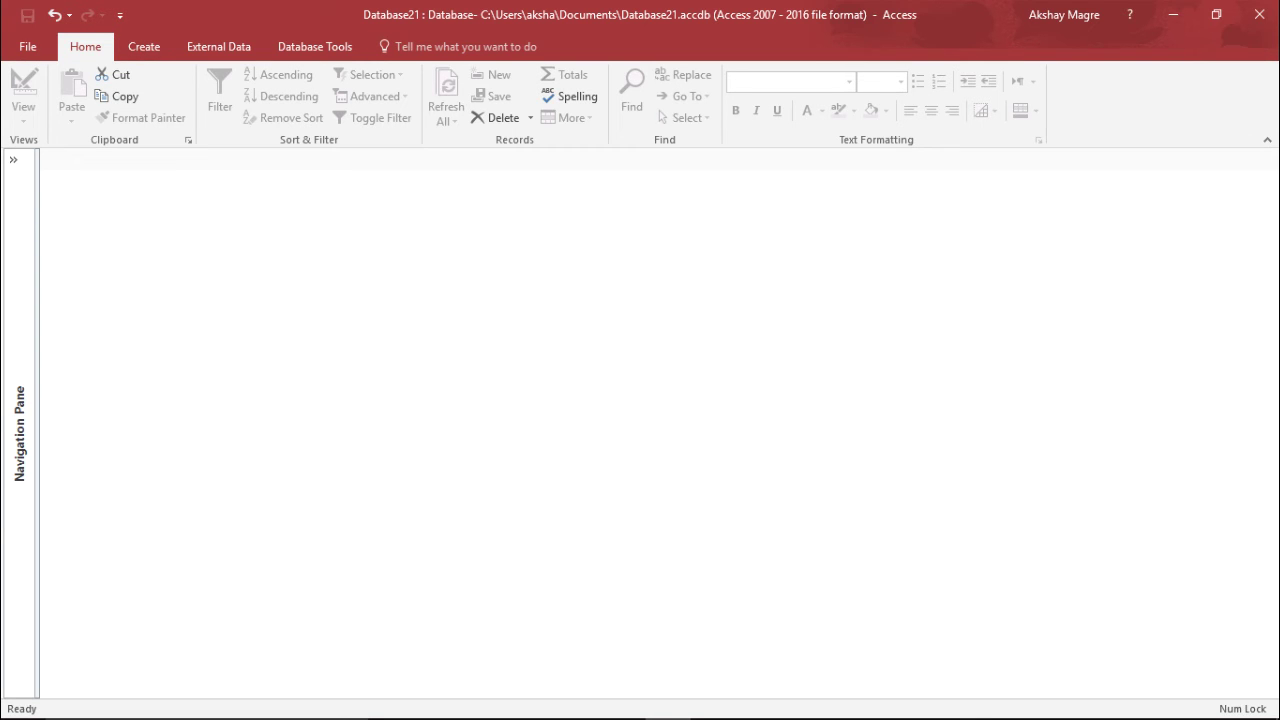
click(20, 250)
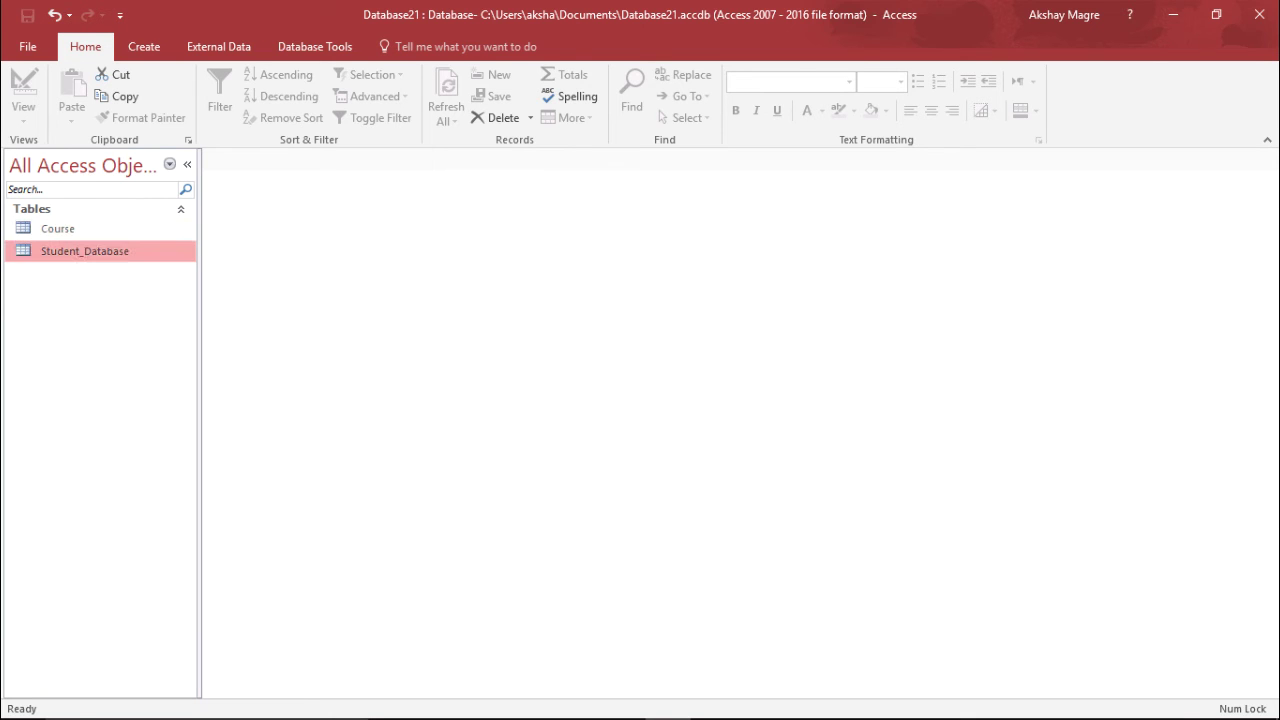
- Open the Student_Database and Course tables and expand the Physics record's related student subdatasheet
double_click(85, 251)
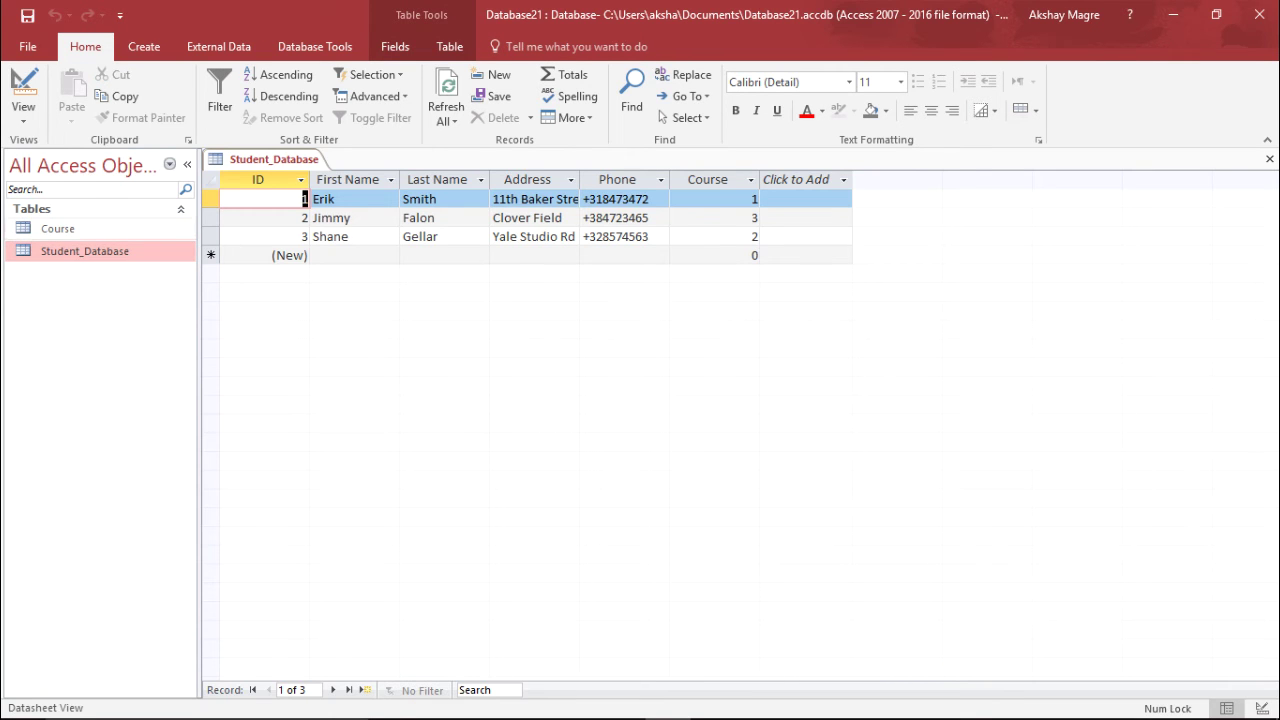
double_click(58, 228)
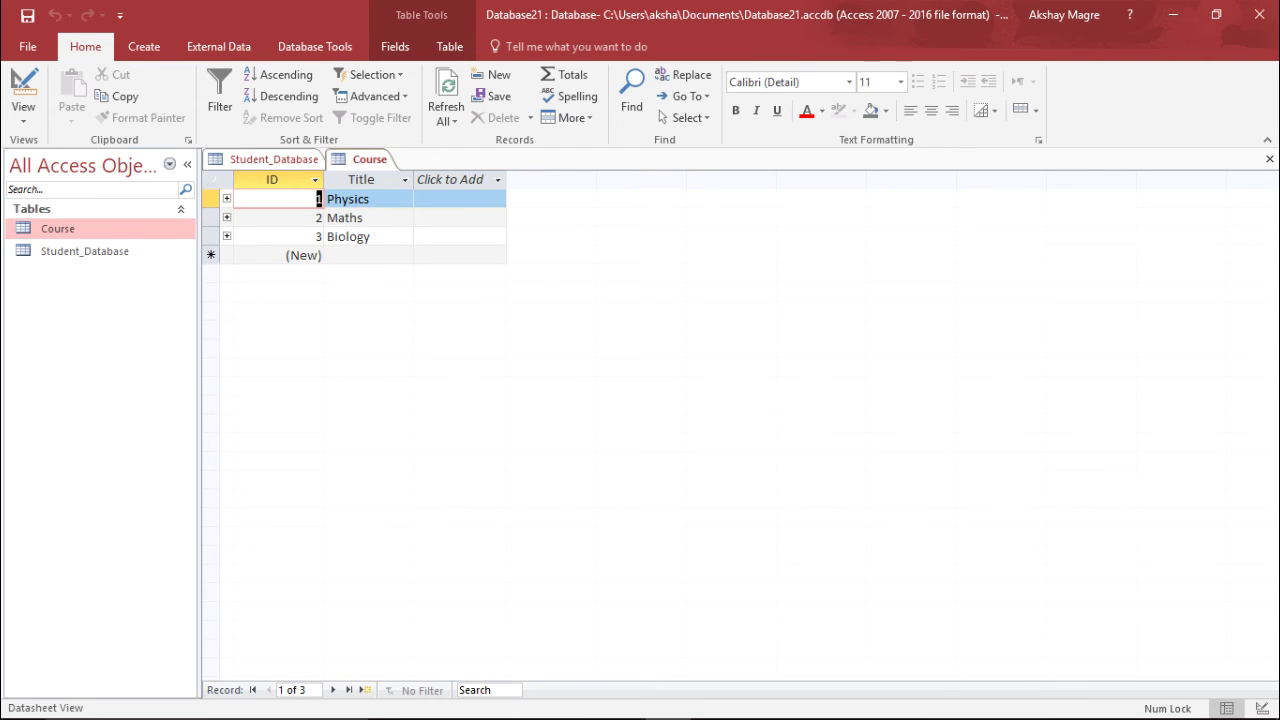
double_click(85, 251)
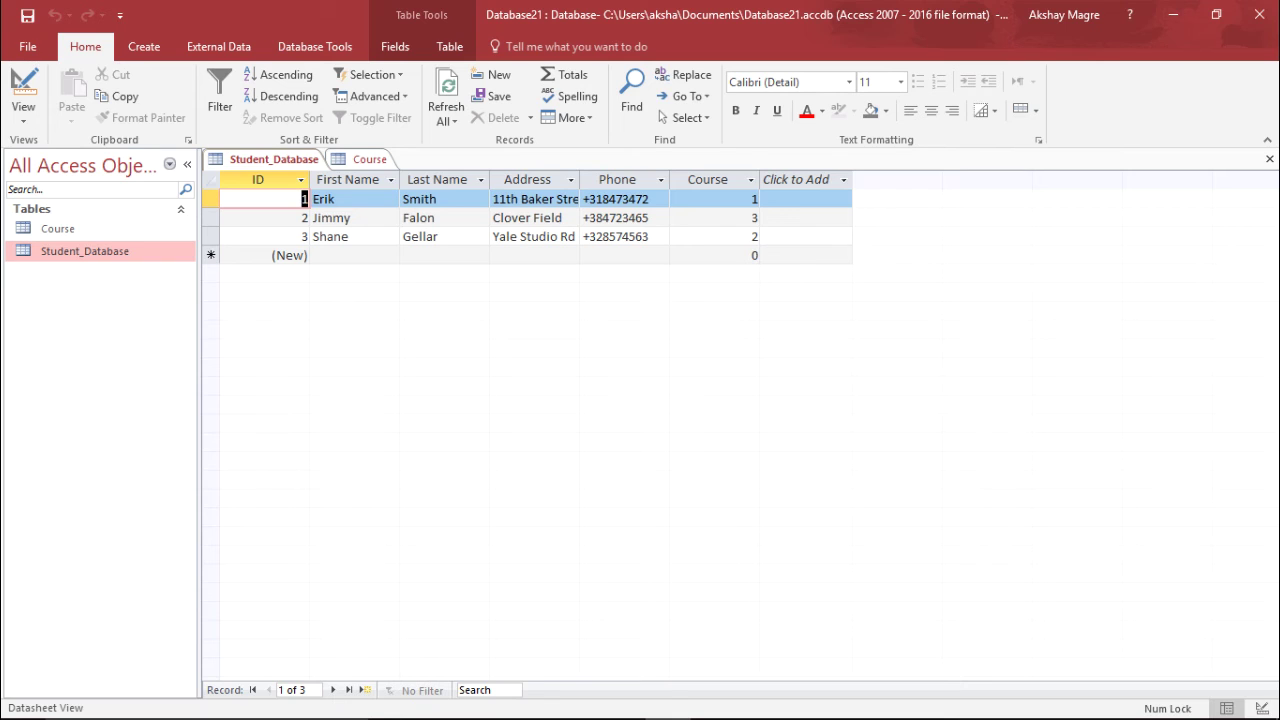
click(57, 228)
double_click(57, 228)
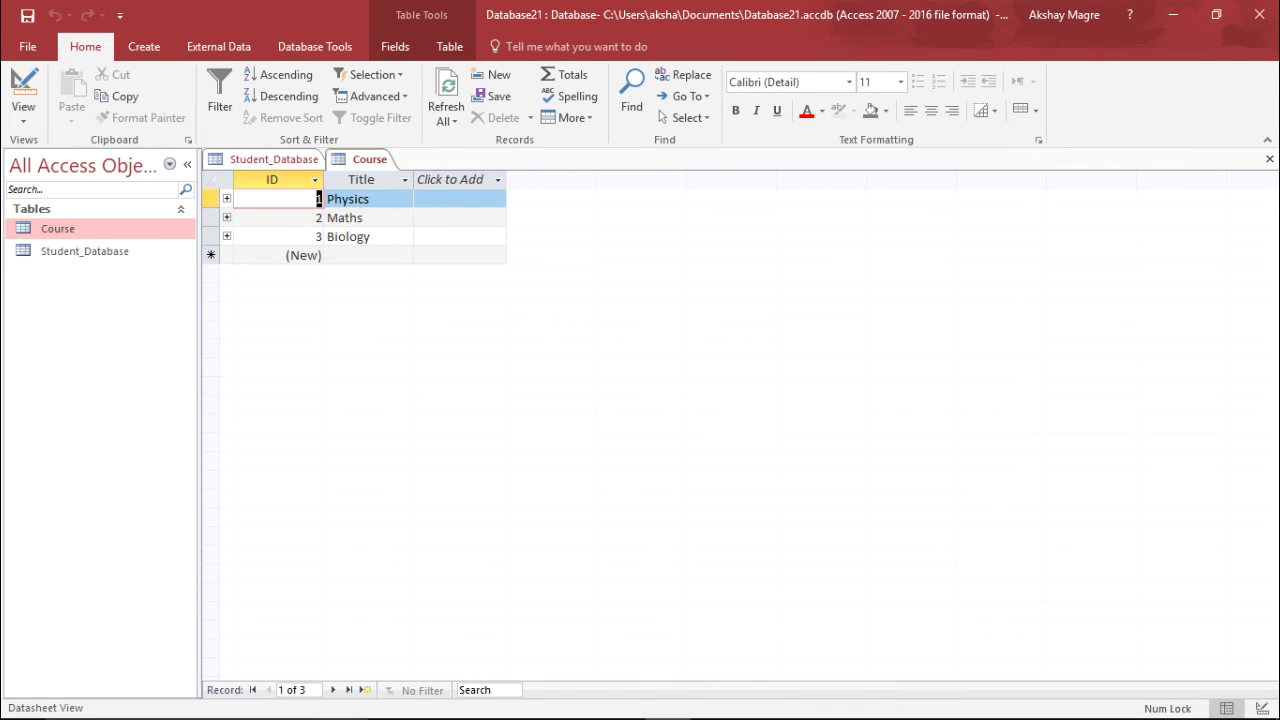
key(ctrl+shift+Down)
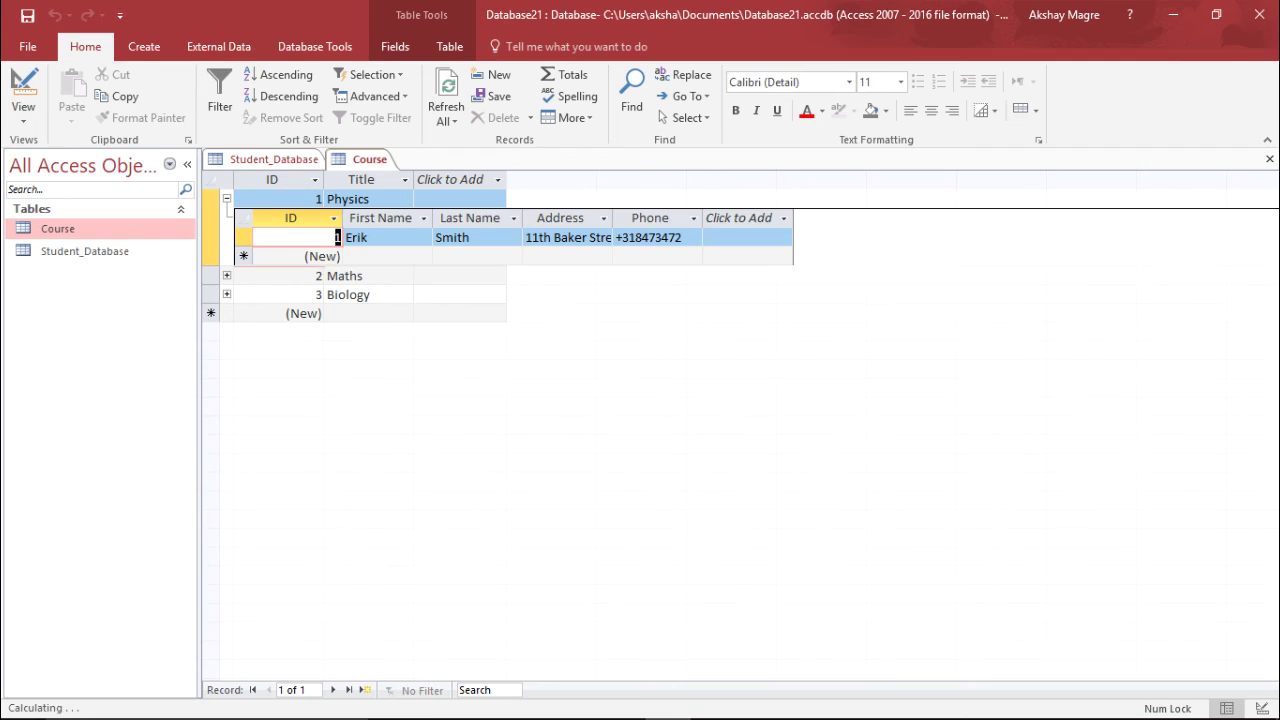
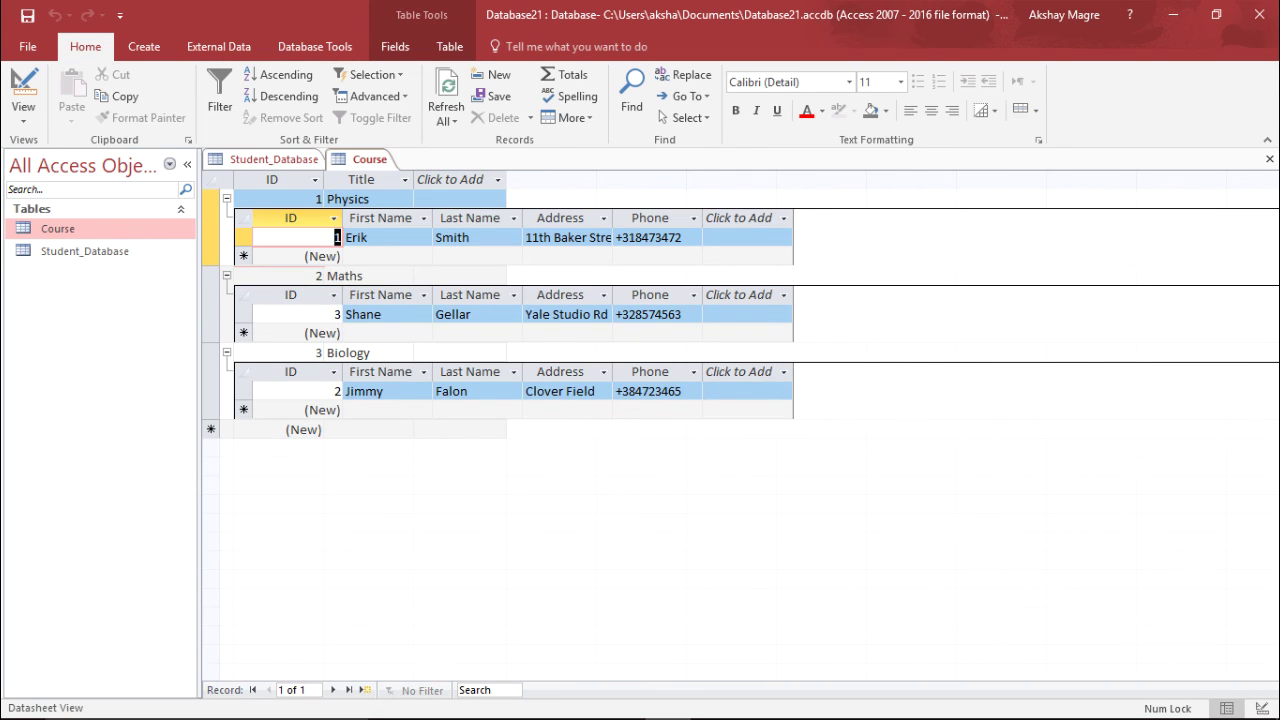
- Start a new Student_Database record with the student's first and last name
click(274, 159)
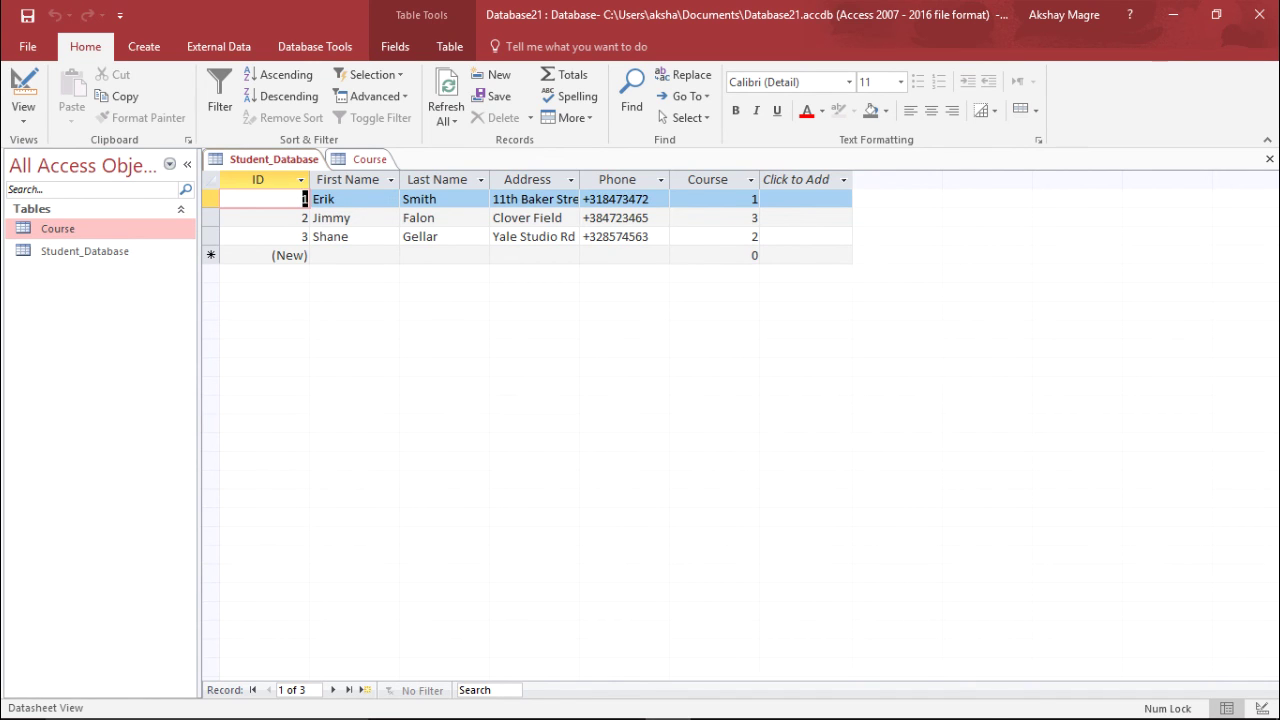
click(355, 255)
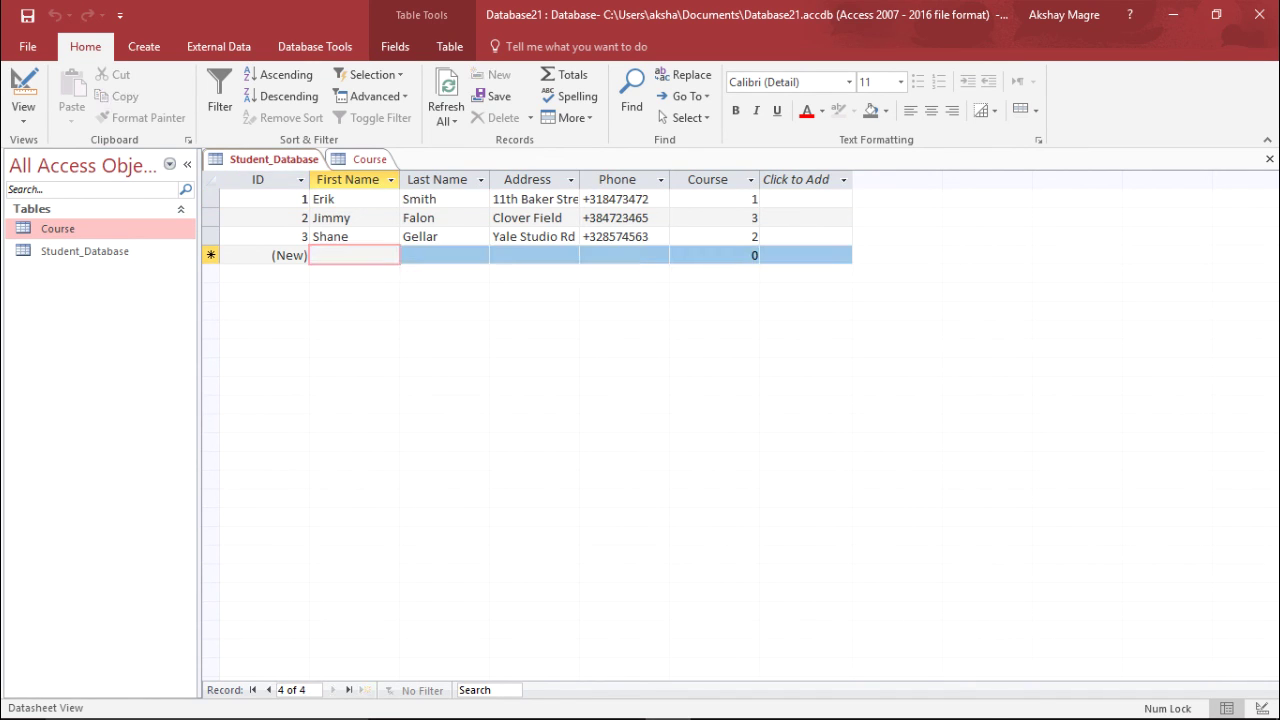
text(Xyz)
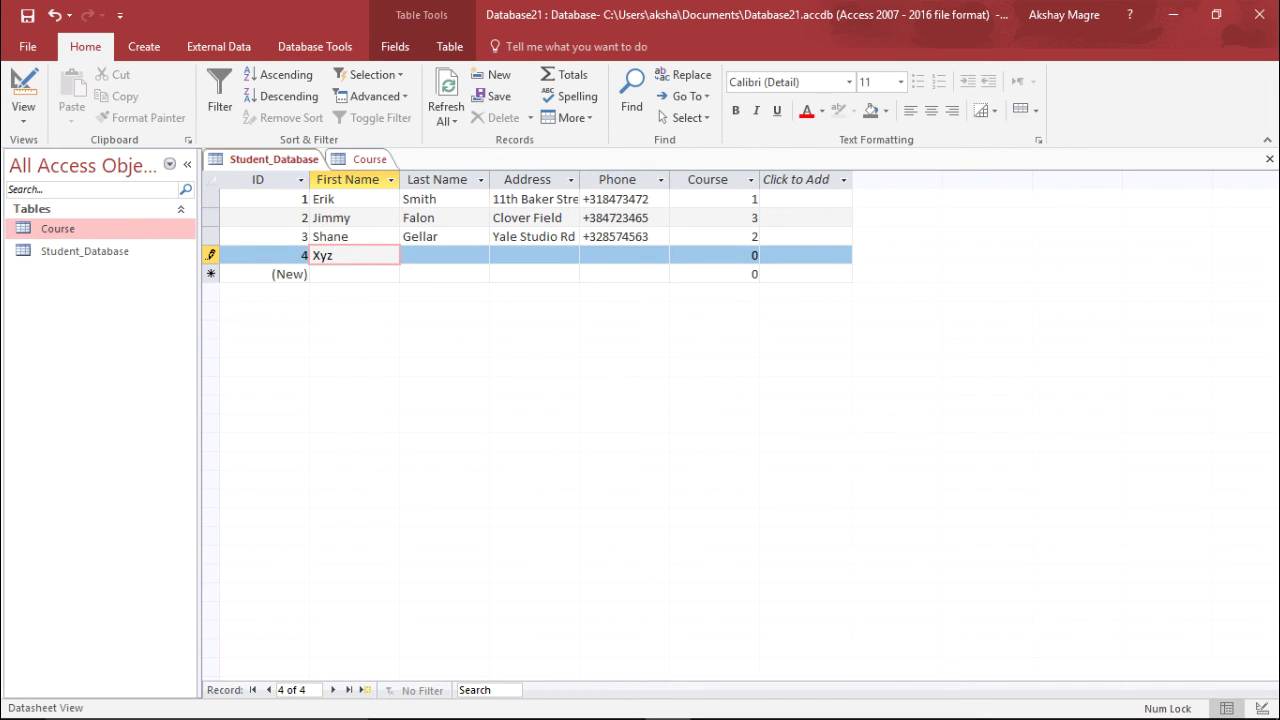
key(BackSpace)
key(BackSpace)
key(BackSpace)
key(Tab)
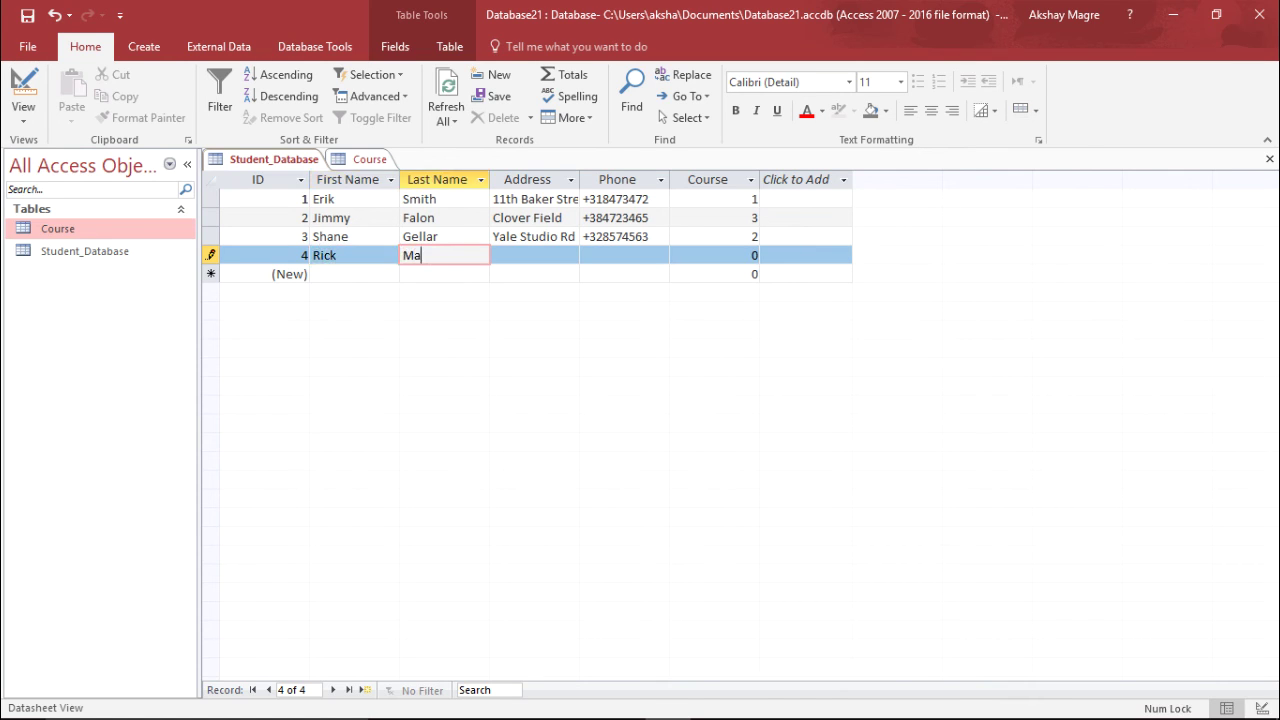
key(Tab)
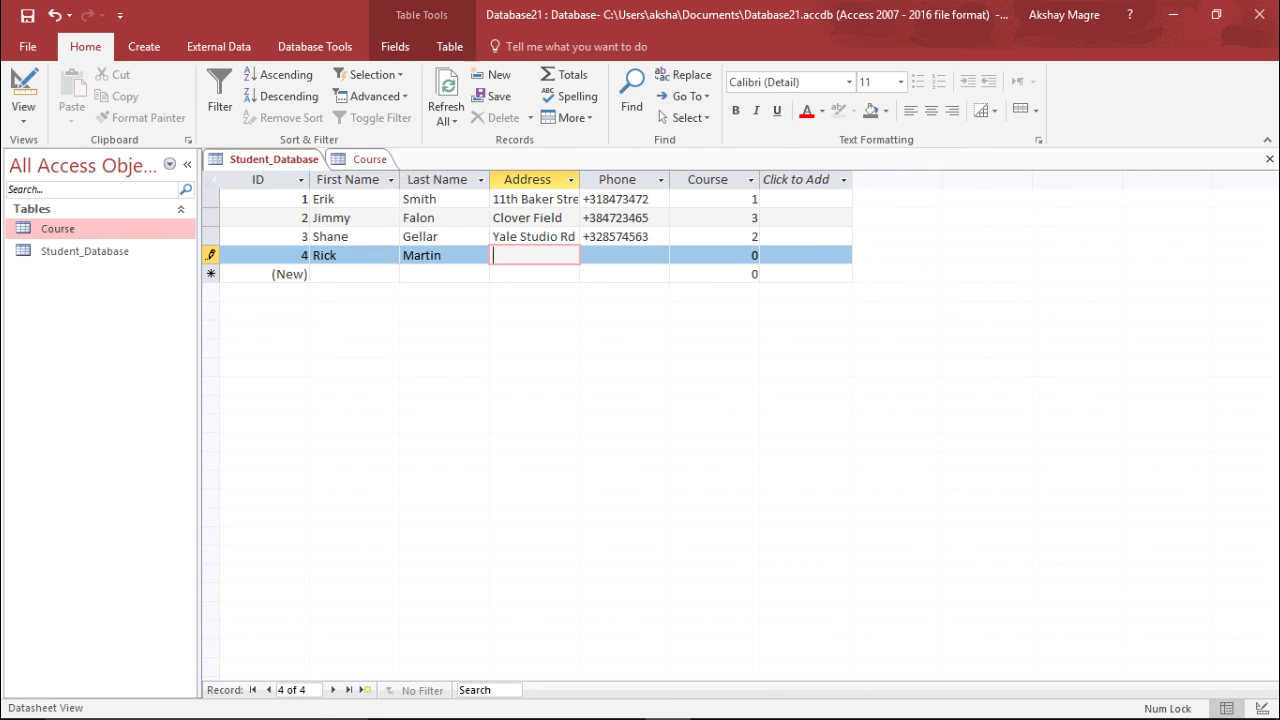
- Fill in the new student's address and phone number, and set Course to 3
text(14th Avenue)
key(Tab)
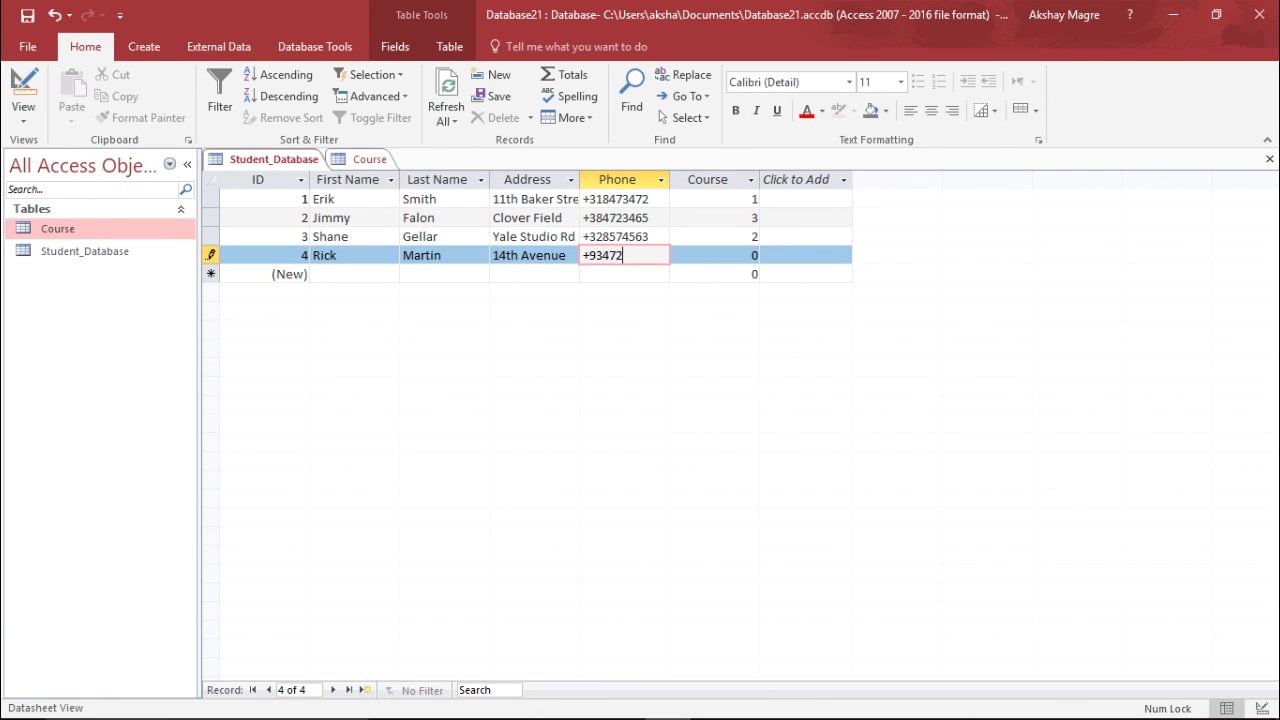
key(Tab)
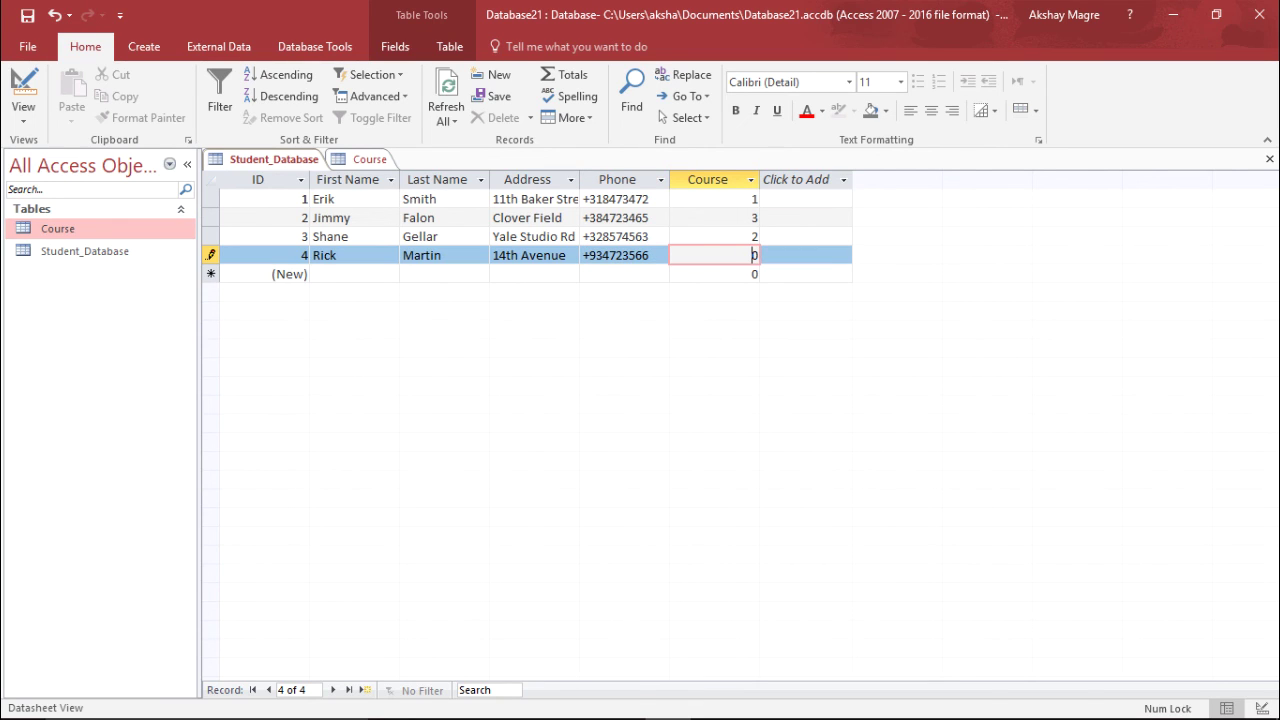
text(3)
key(BackSpace)
- Save the Student_Database table with the new student and return to the Course table
right_click(255, 160)
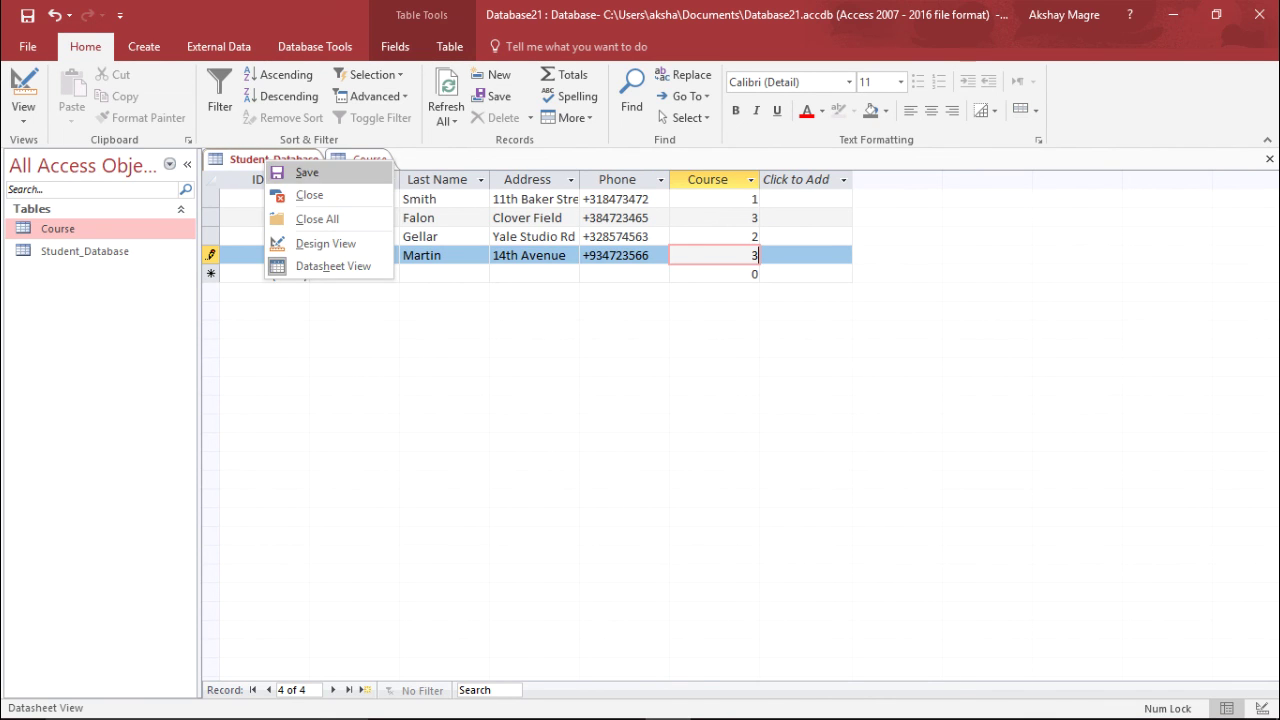
click(300, 174)
click(369, 159)
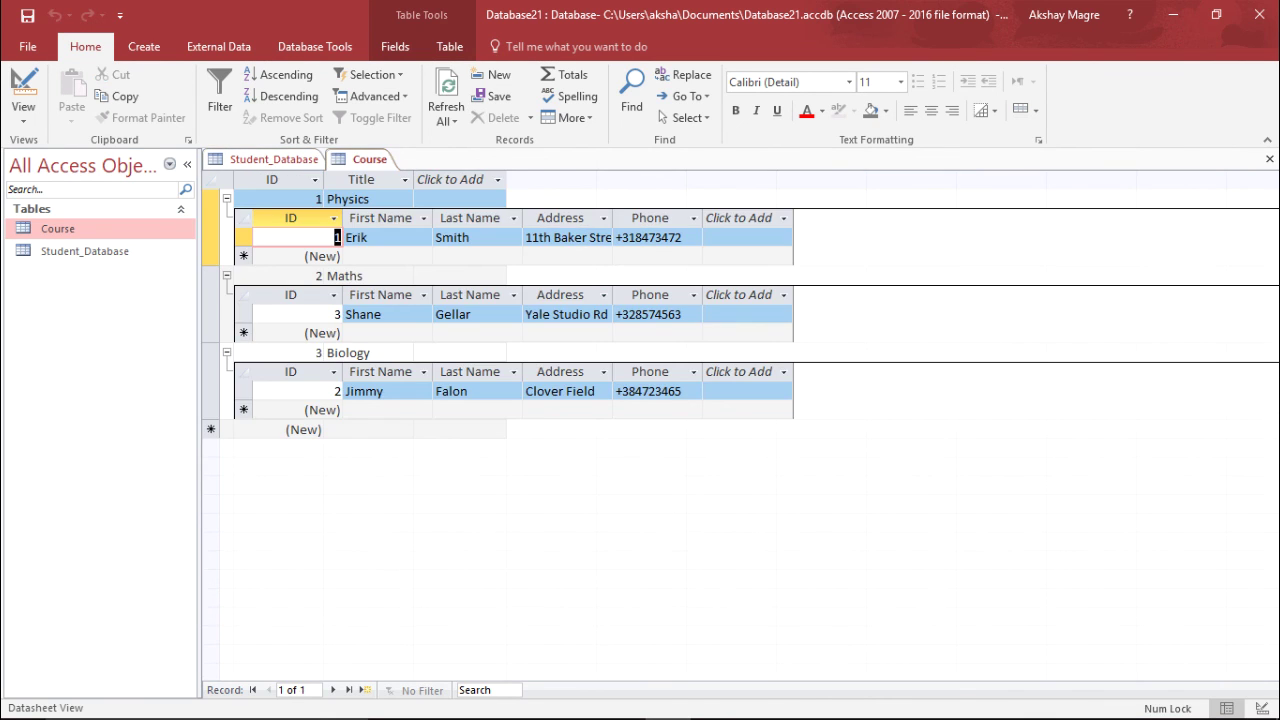
- Collapse the Physics, Maths and Biology subdatasheets, refresh all data, and check Biology's students
click(227, 198)
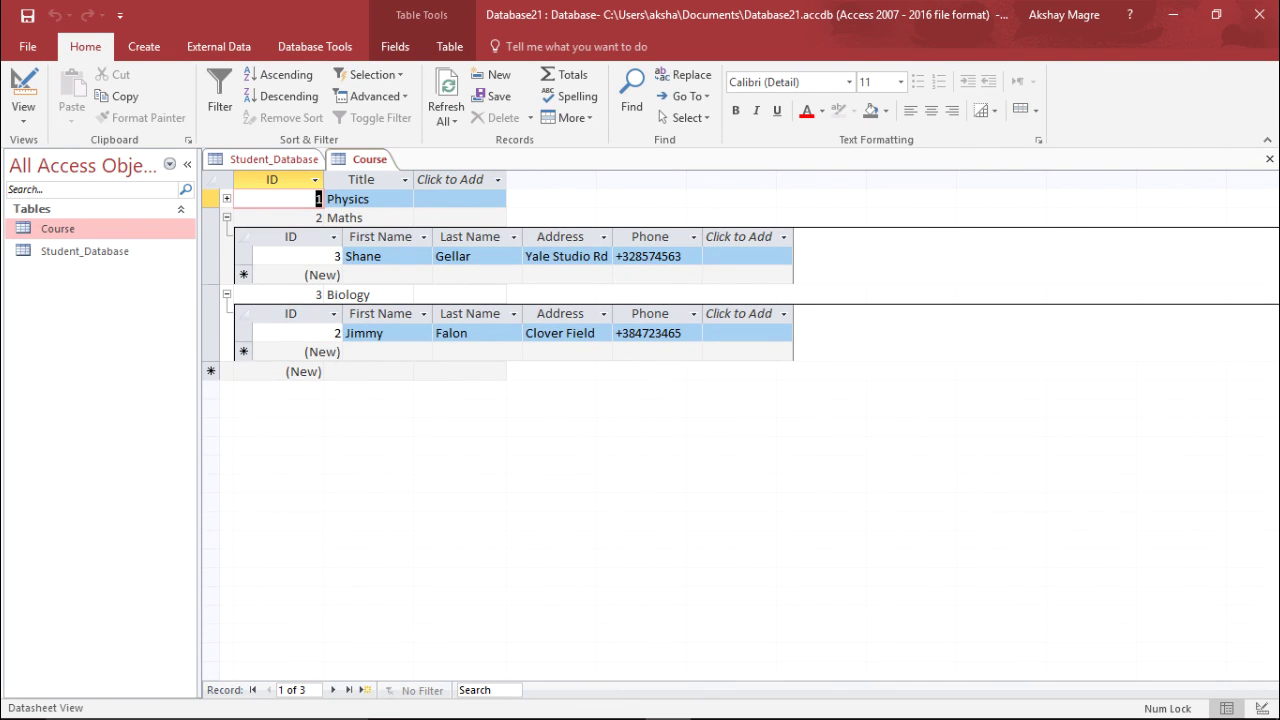
click(227, 217)
click(227, 236)
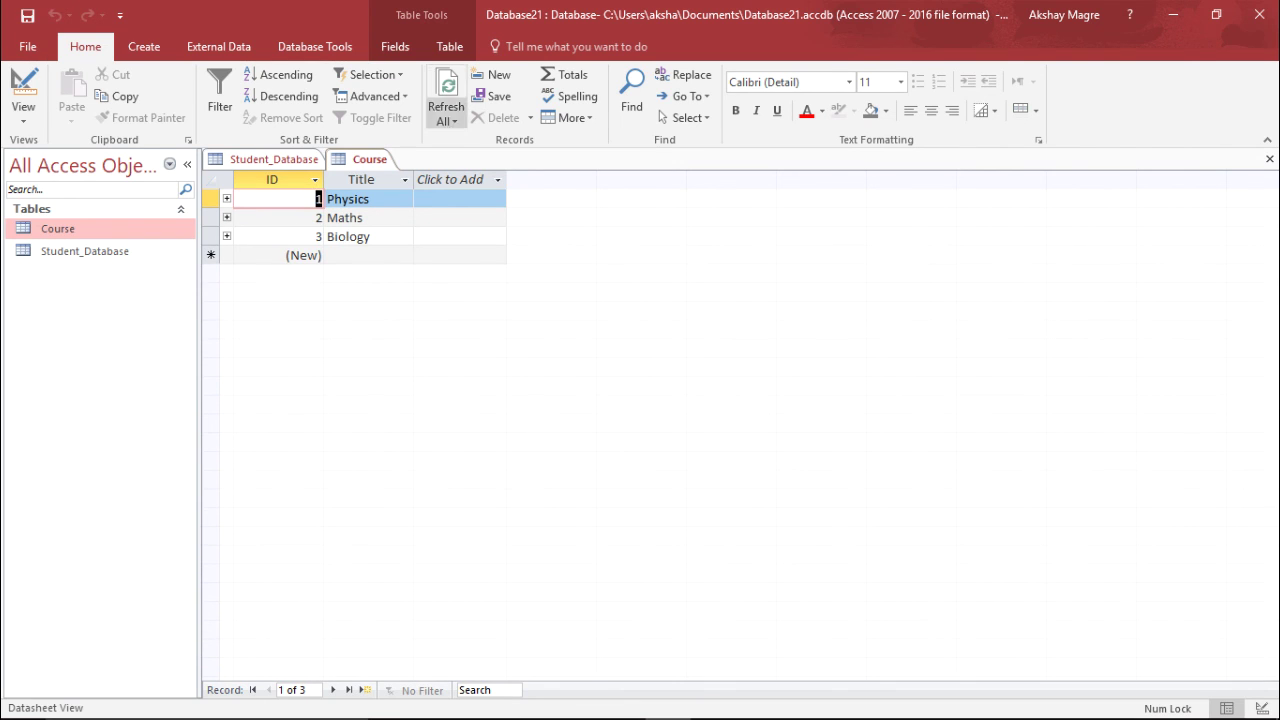
click(446, 110)
click(476, 163)
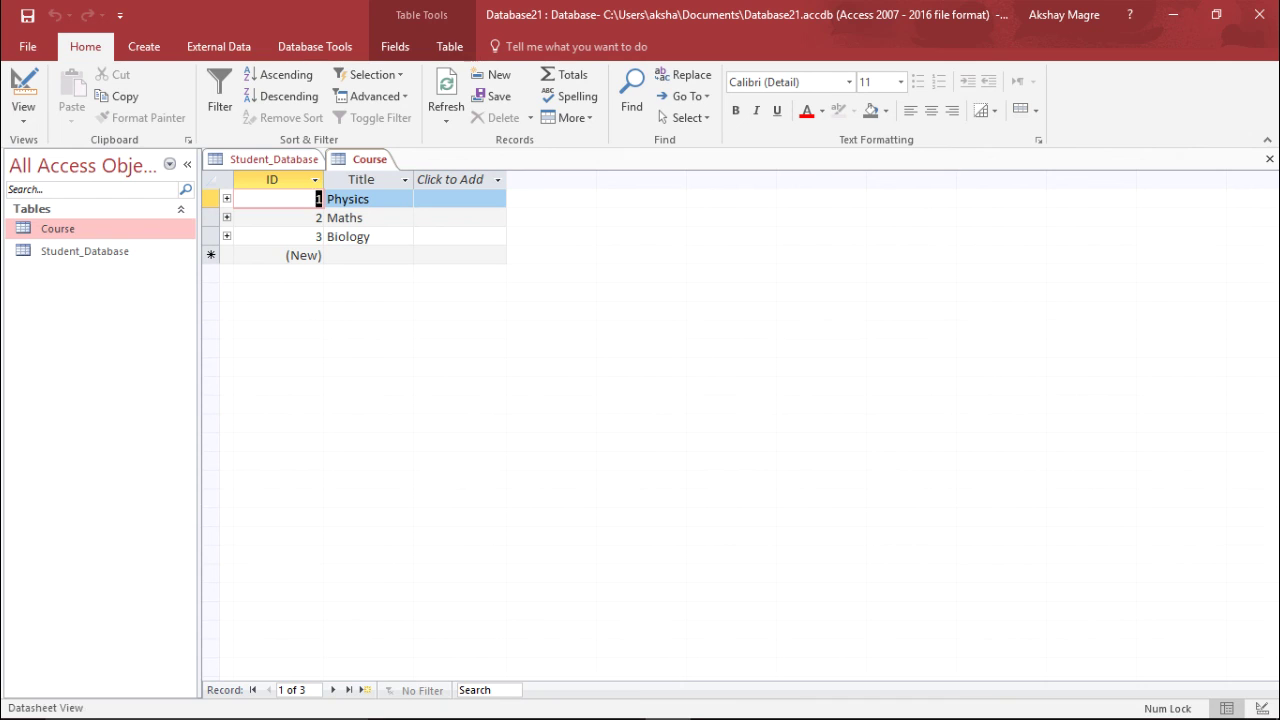
click(227, 236)
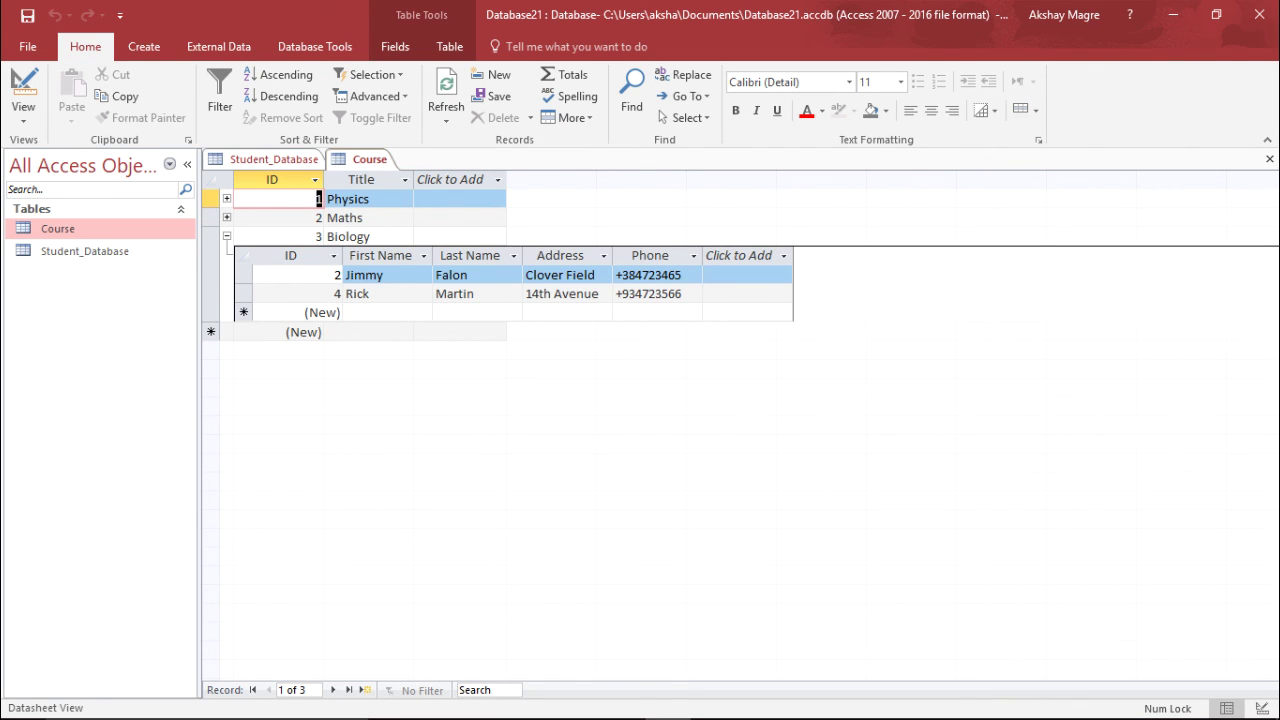
click(476, 312)
key(shift+space)
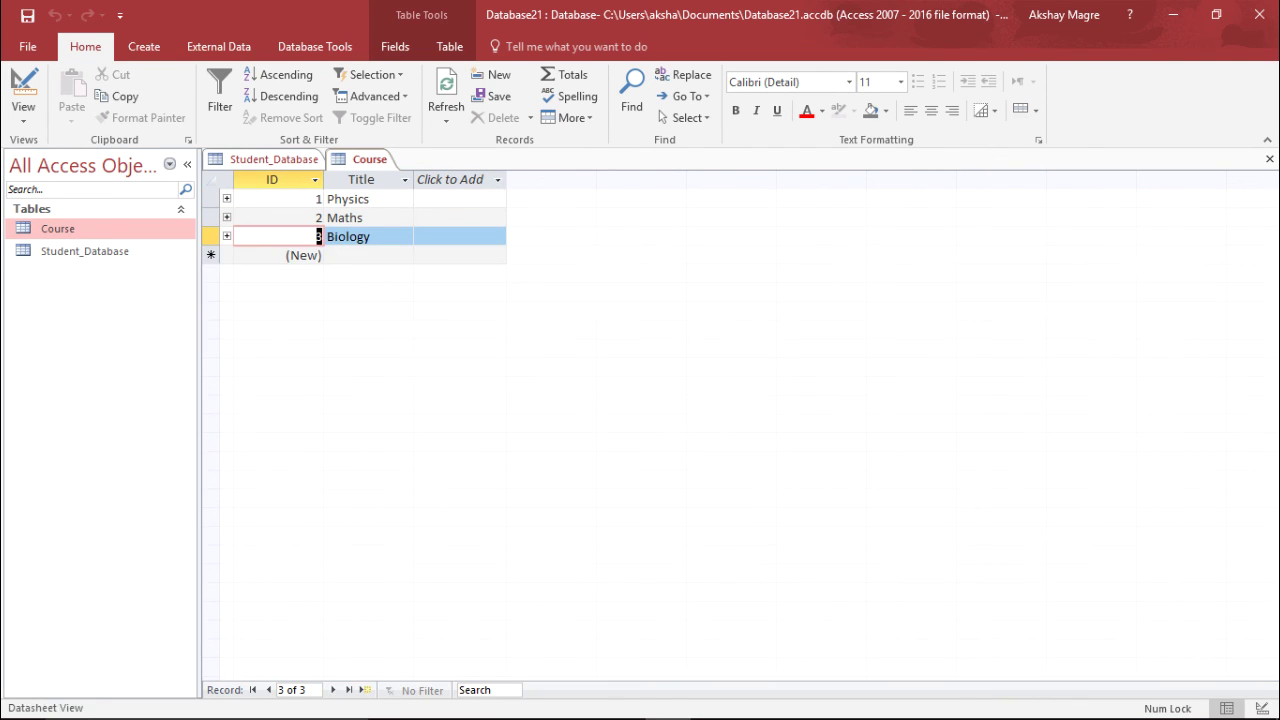